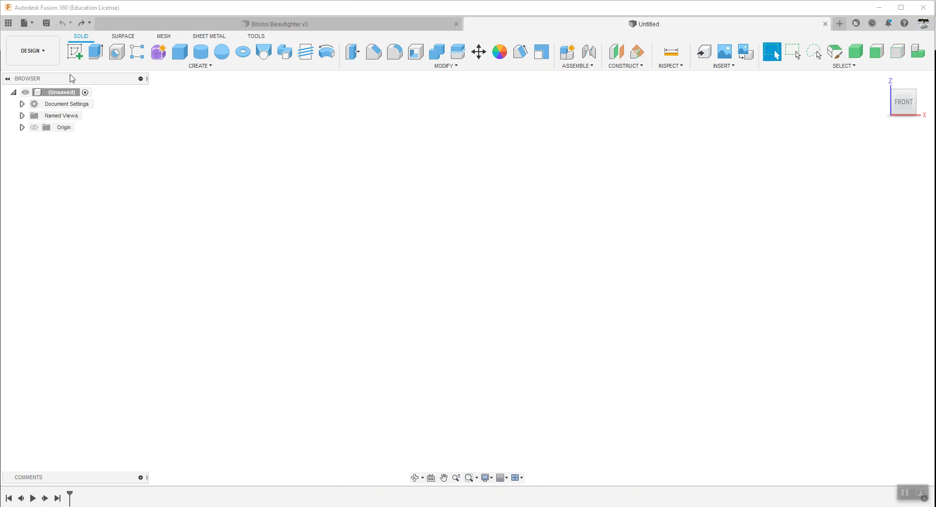
Step: Start a sketch on the XZ front plane and begin a spline rising from the left axis
click(449, 251)
click(456, 263)
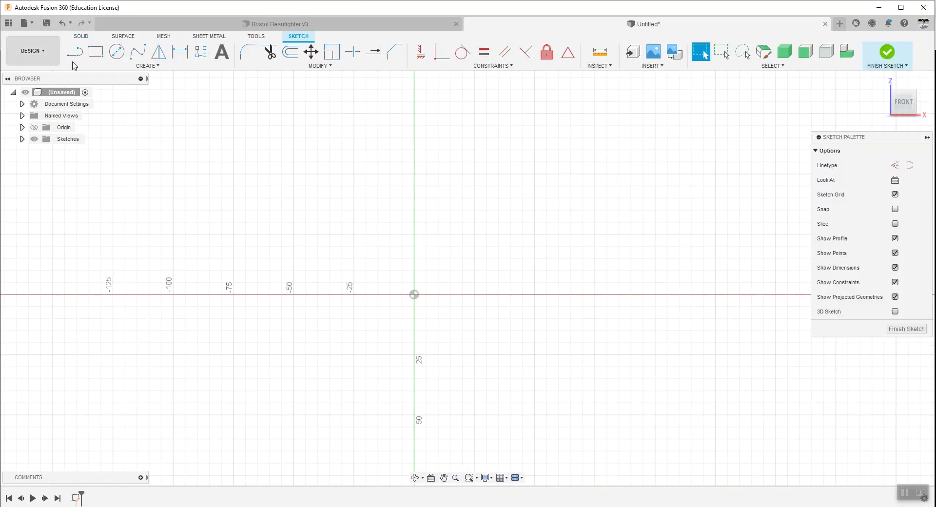
click(119, 52)
click(138, 51)
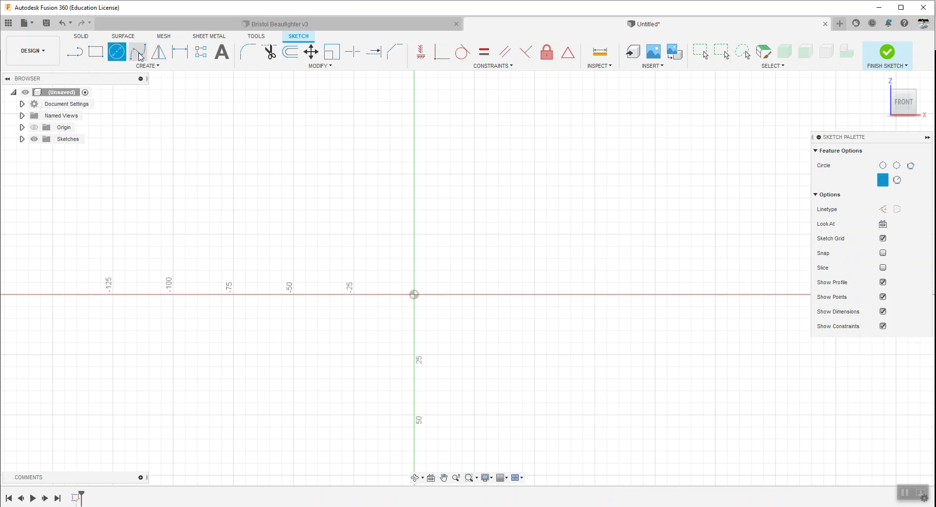
click(49, 294)
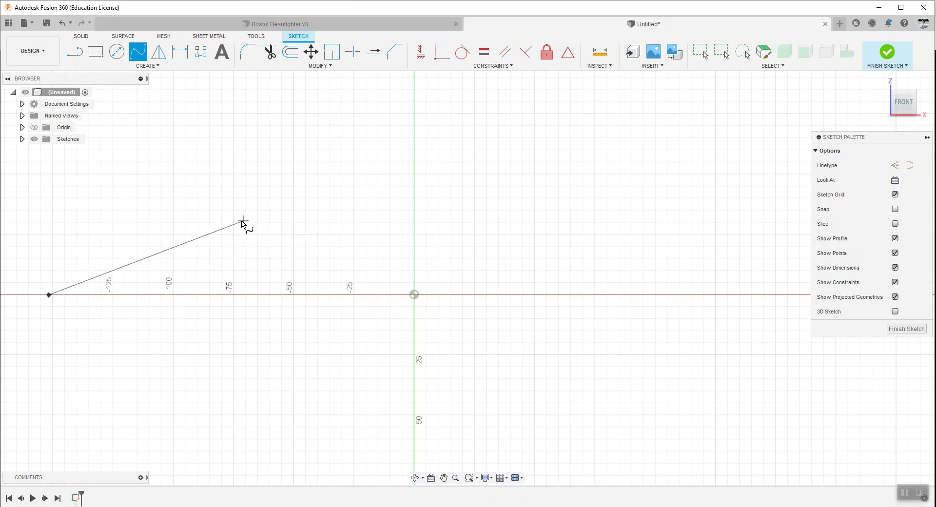
click(233, 222)
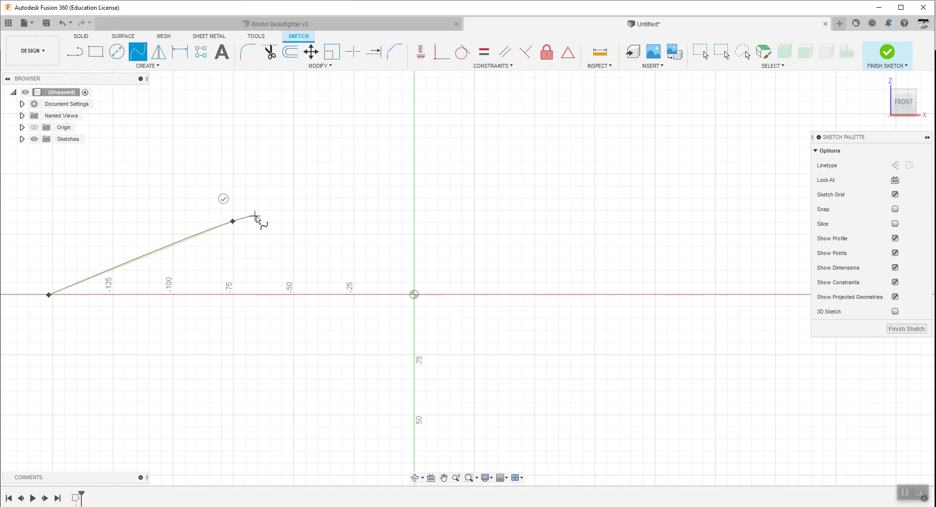
click(286, 207)
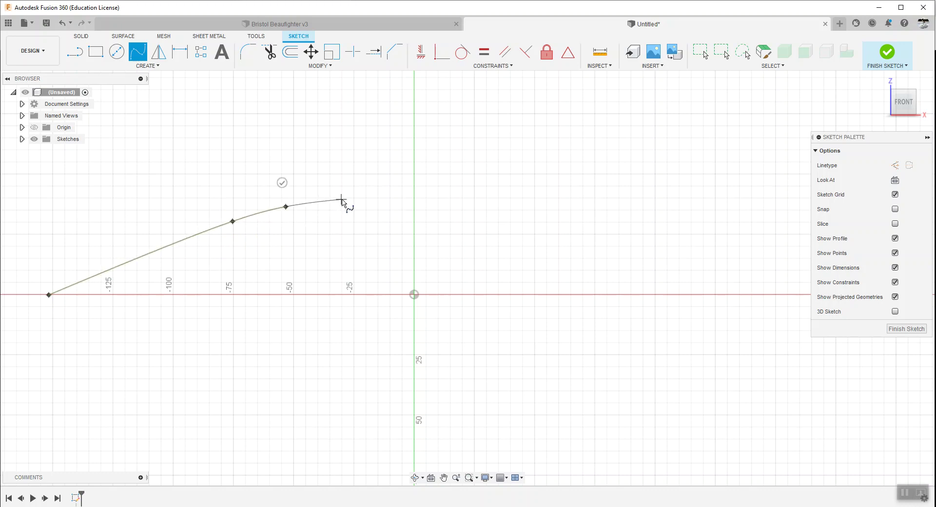
click(361, 205)
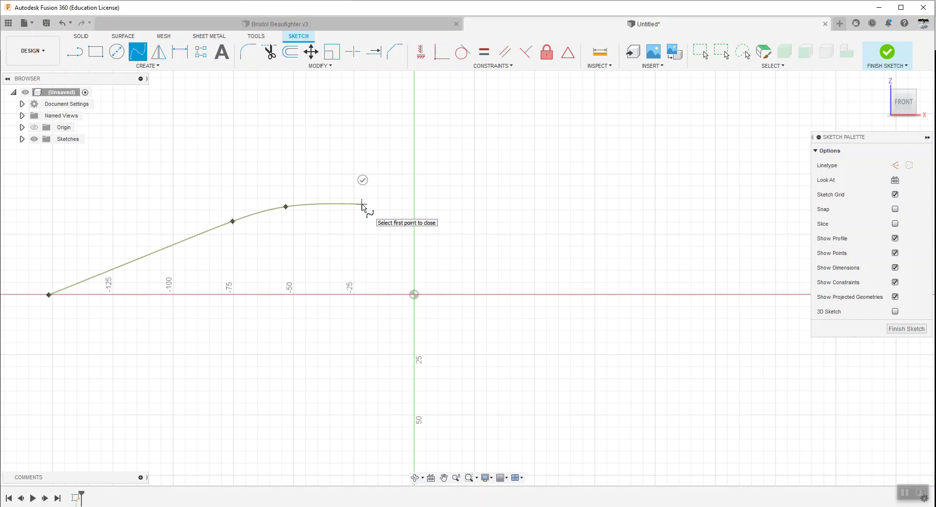
click(67, 24)
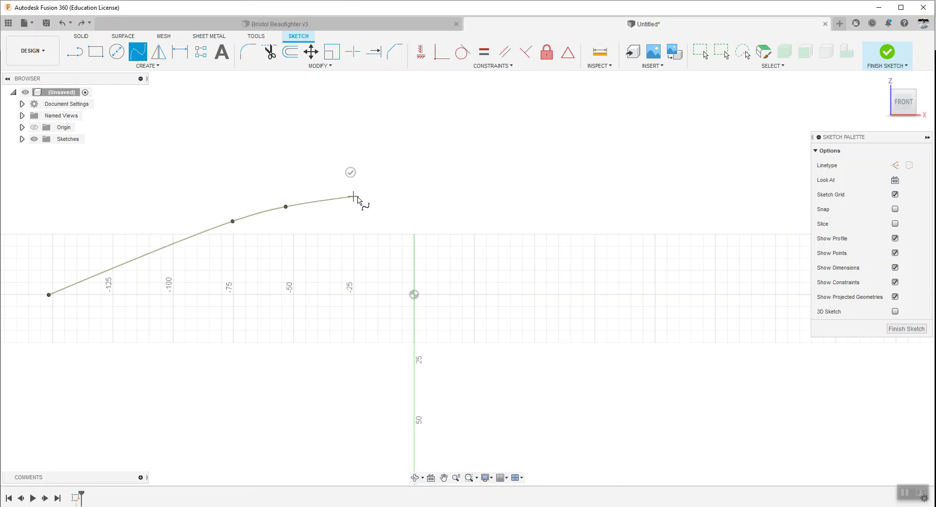
Step: Extend the spline level to the far right and finish the curve
click(490, 190)
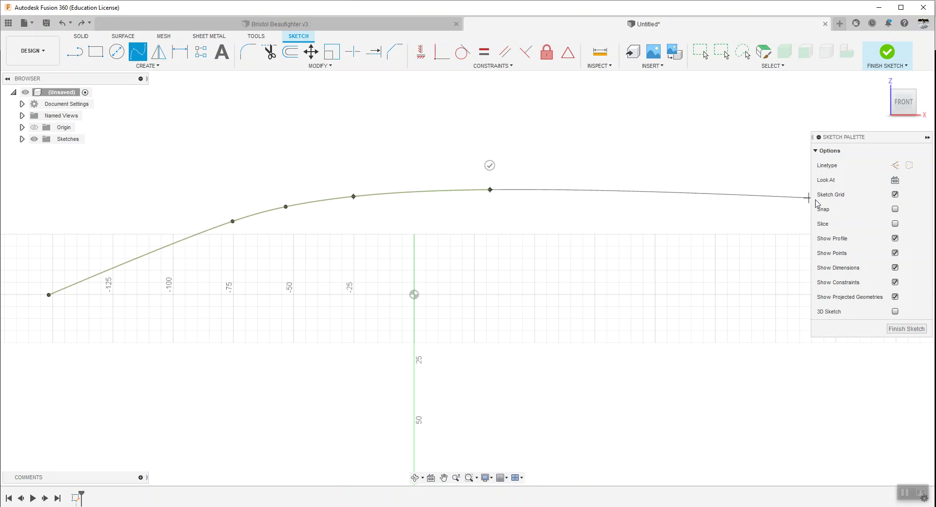
middle_drag(794, 190, 543, 271)
scroll(543, 272, down, 4)
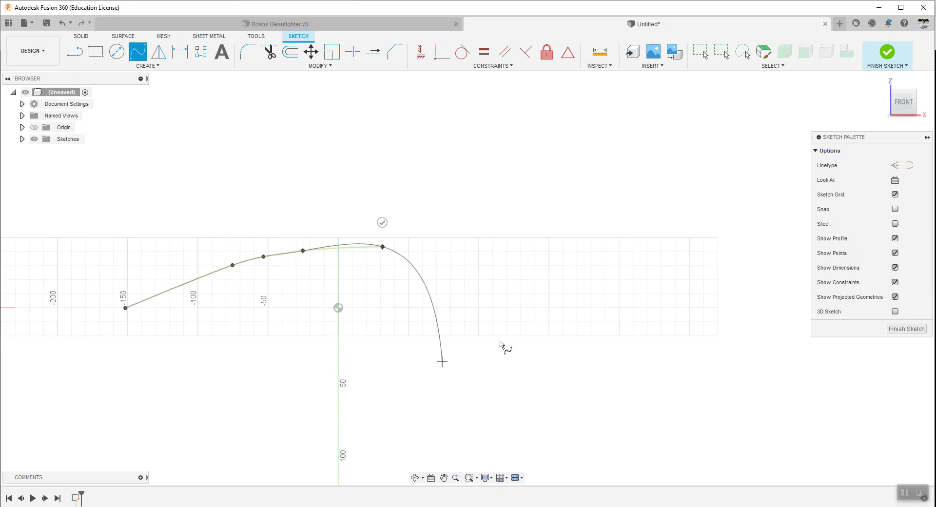
scroll(649, 194, up, 3)
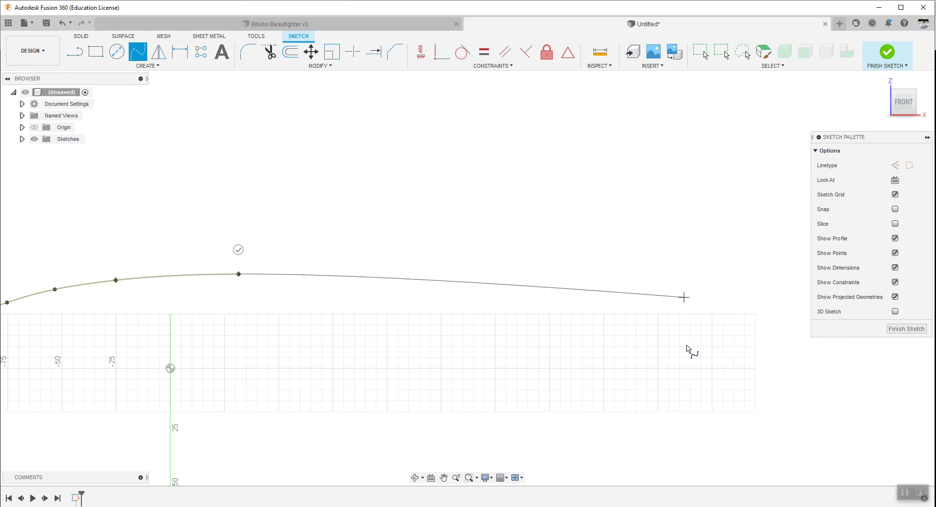
click(713, 274)
scroll(713, 274, down, 2)
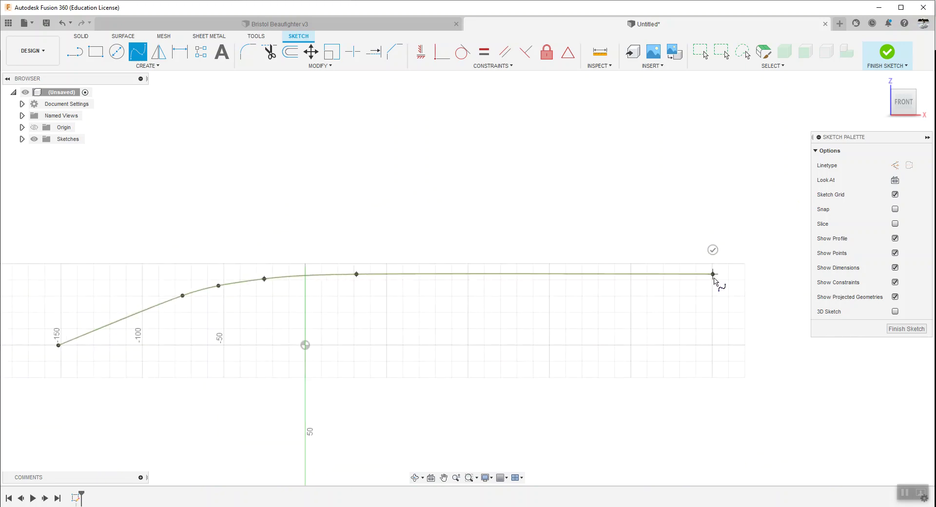
key(Return)
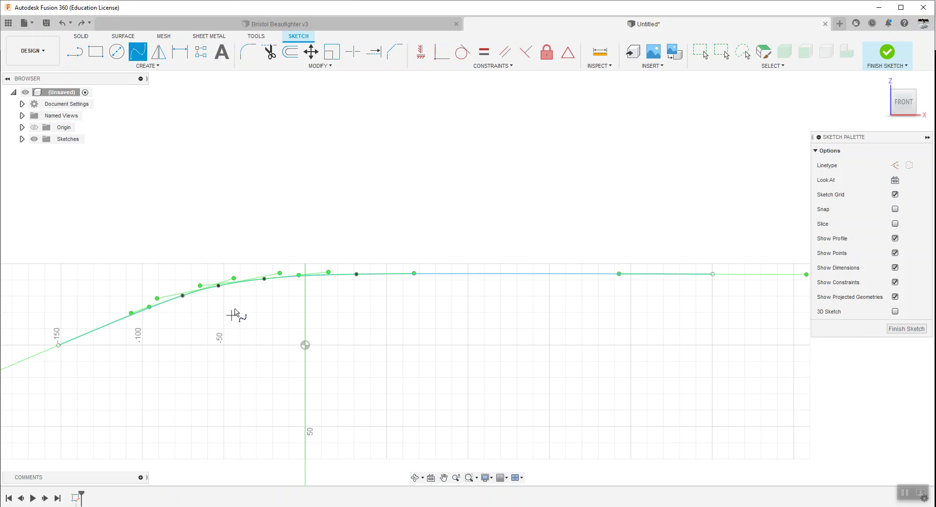
Step: Draw a vertical line from the spline's right end snapped onto the X axis, then select all curves
click(75, 55)
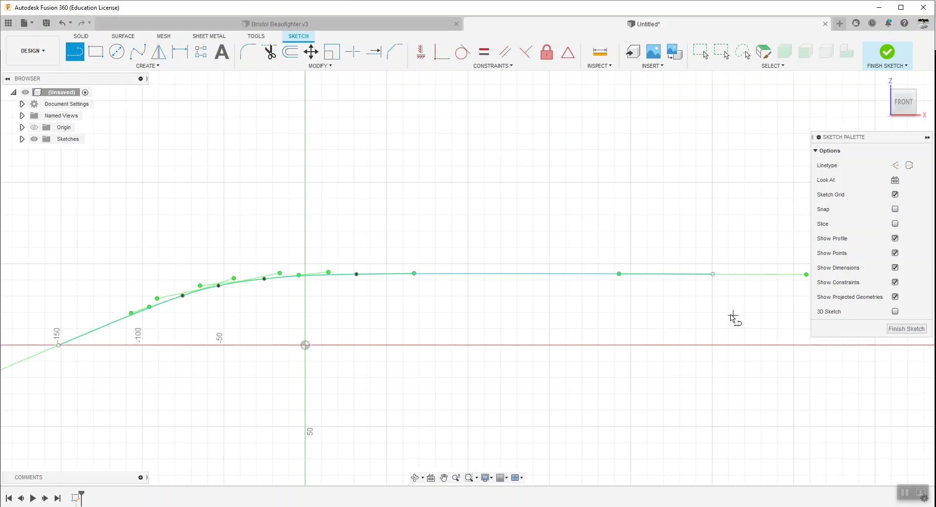
middle_drag(405, 264, 348, 254)
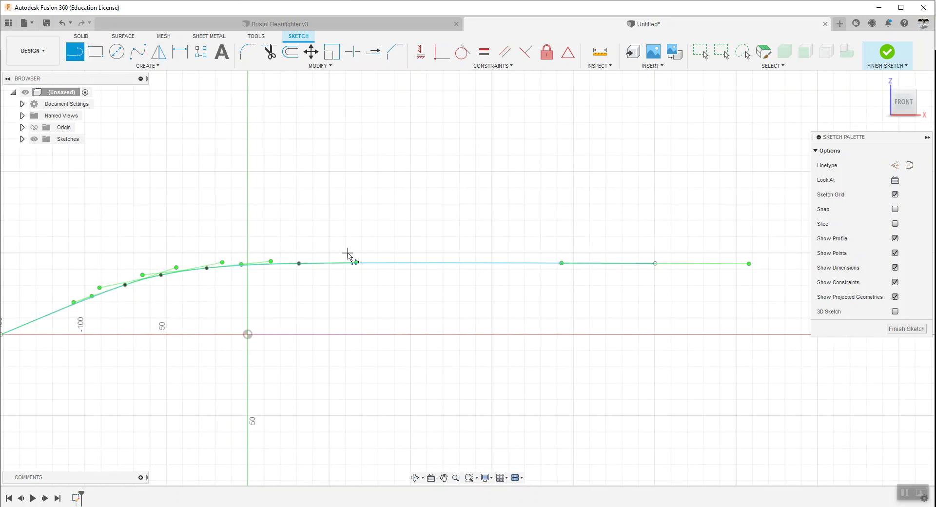
click(655, 264)
scroll(643, 312, down, 3)
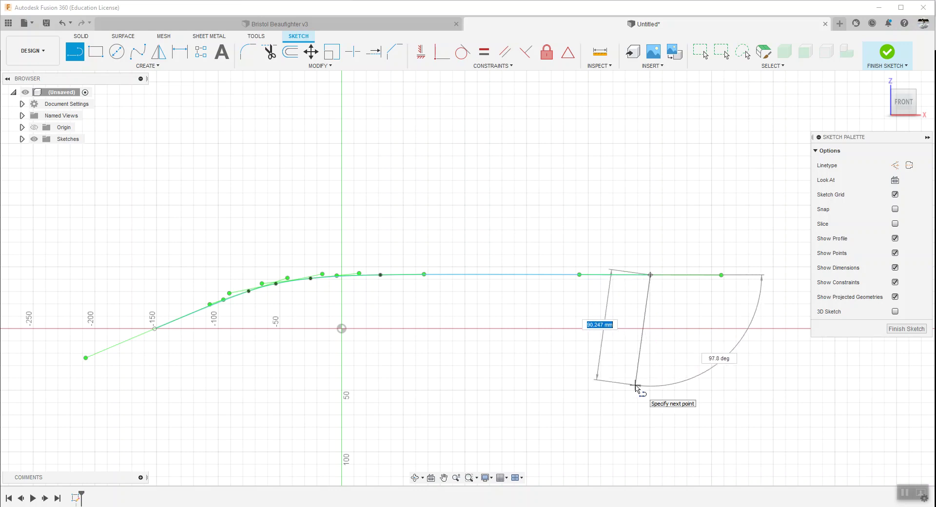
click(650, 358)
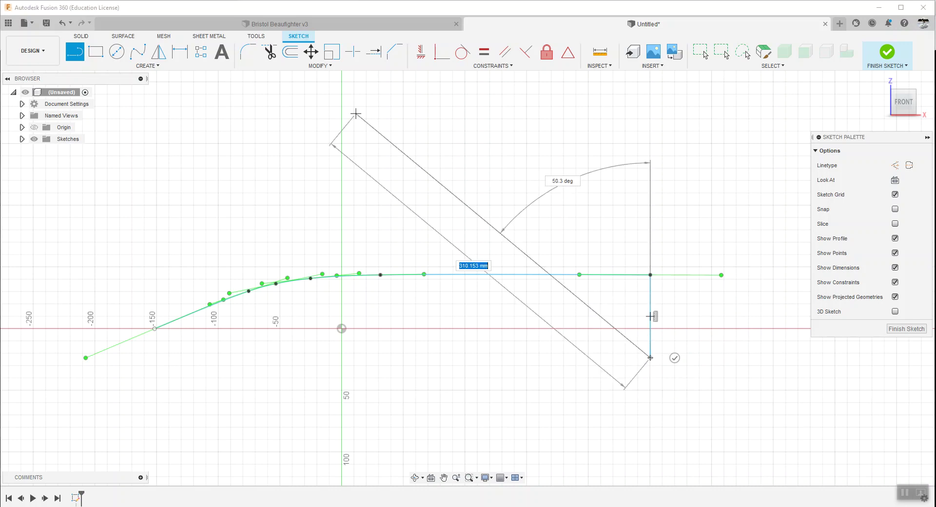
click(64, 30)
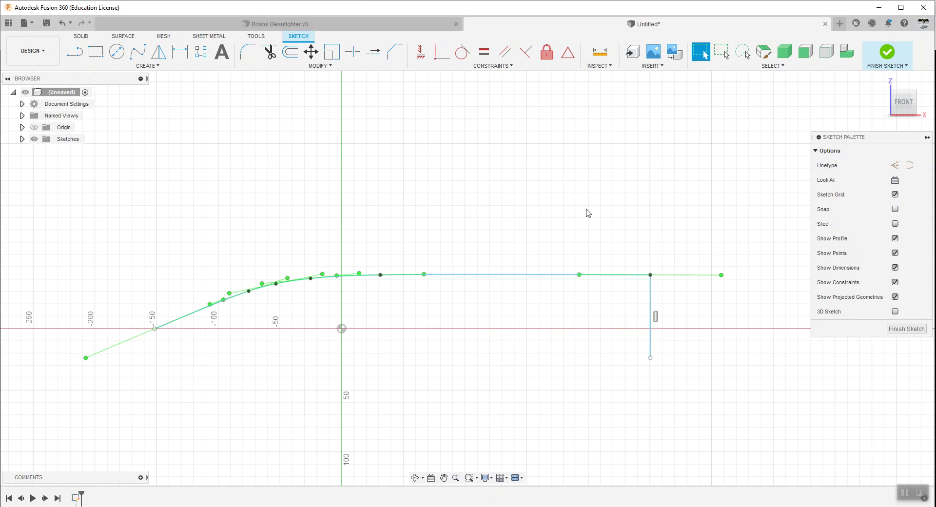
mouse_move(651, 358)
mouse_down()
mouse_move(657, 334)
mouse_move(644, 333)
mouse_up()
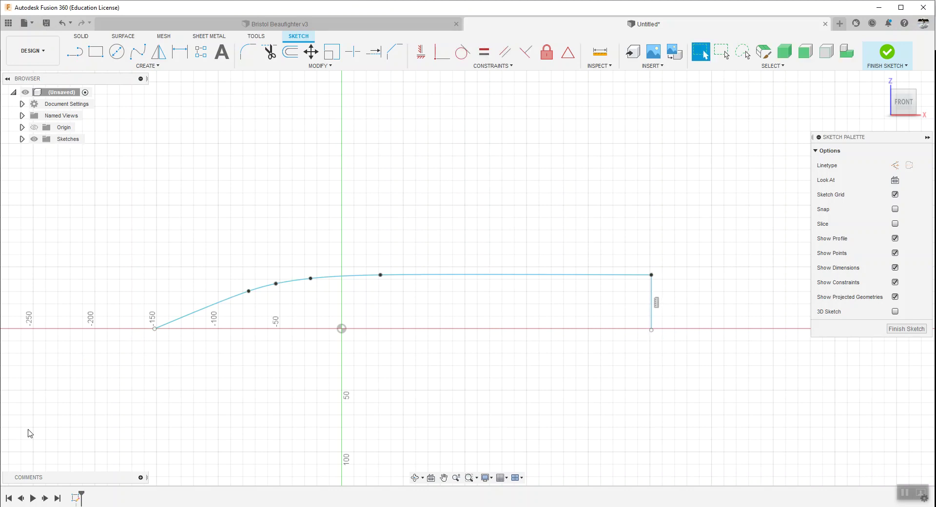
drag(28, 385, 930, 79)
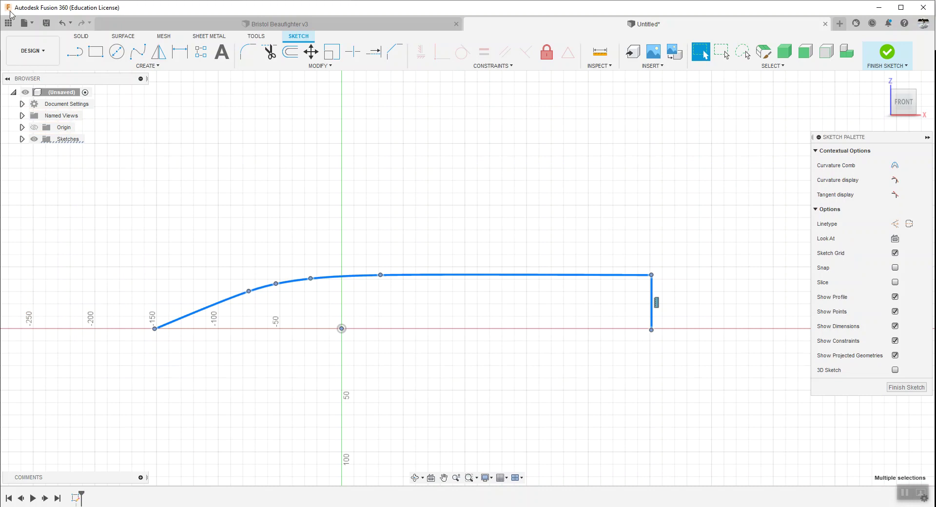
Step: Mirror the selected half outline across the XY plane from the Origin folder
click(154, 60)
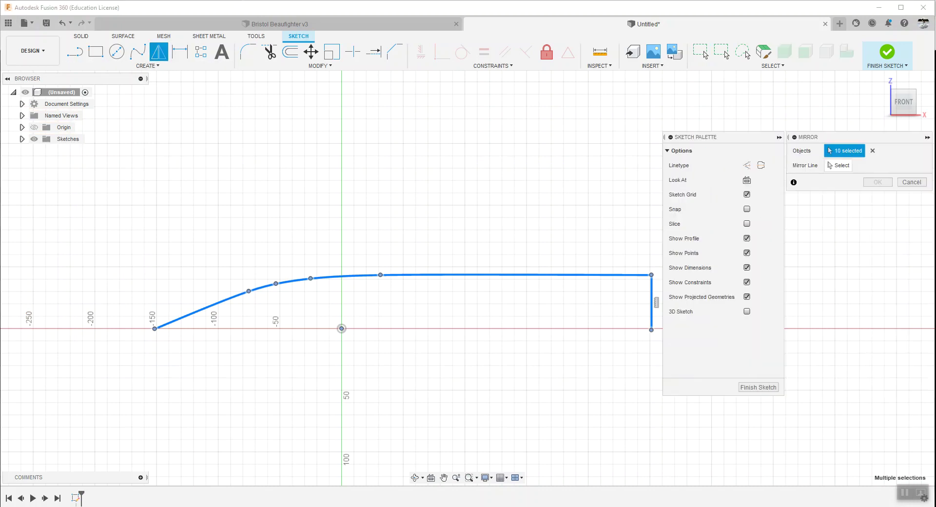
click(840, 167)
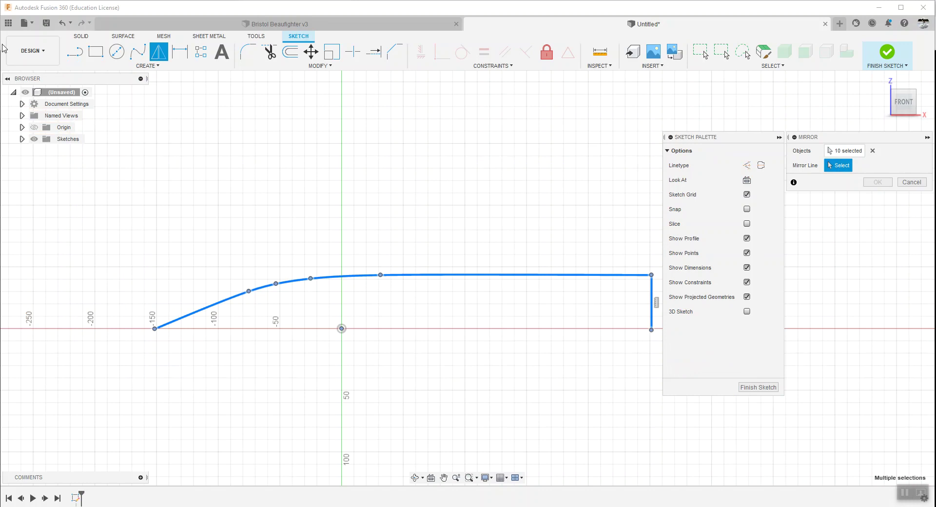
click(22, 127)
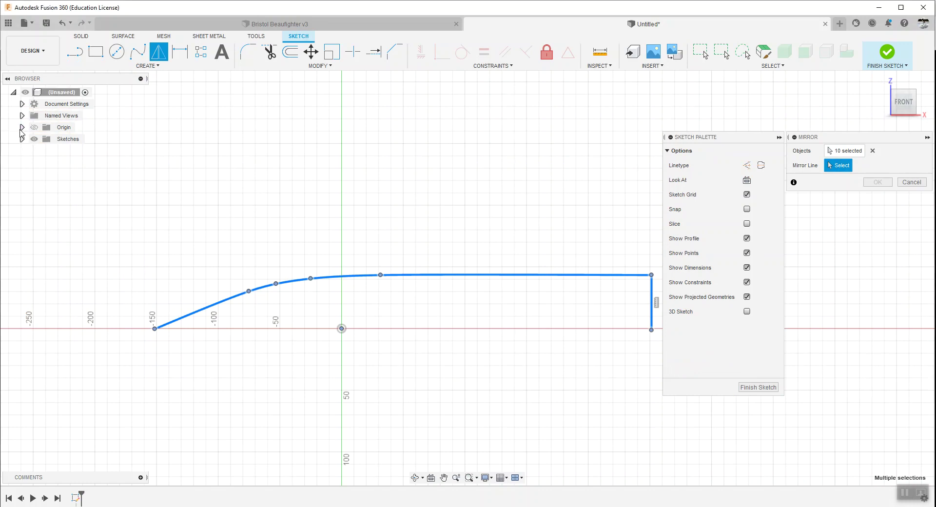
click(70, 191)
key(Return)
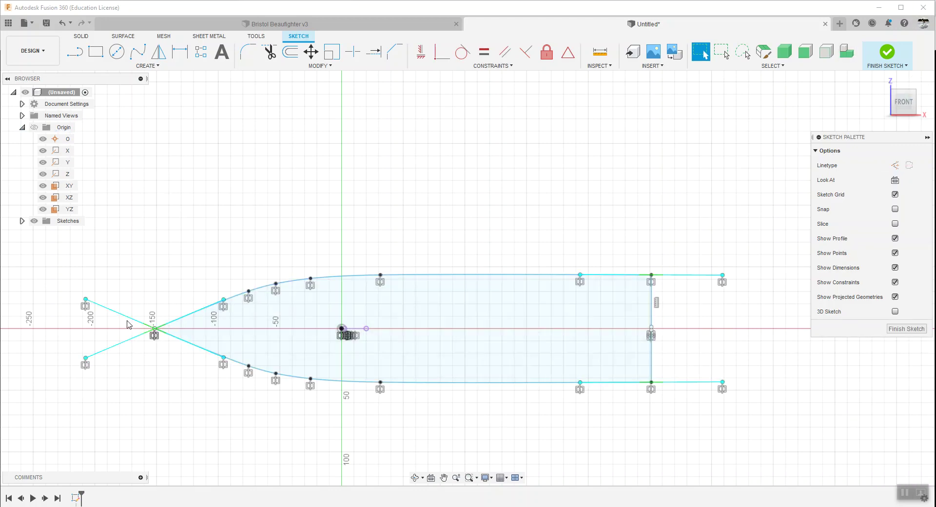
Step: Pull the nose ends together into a pointed tip and finish the sketch
drag(86, 299, 152, 333)
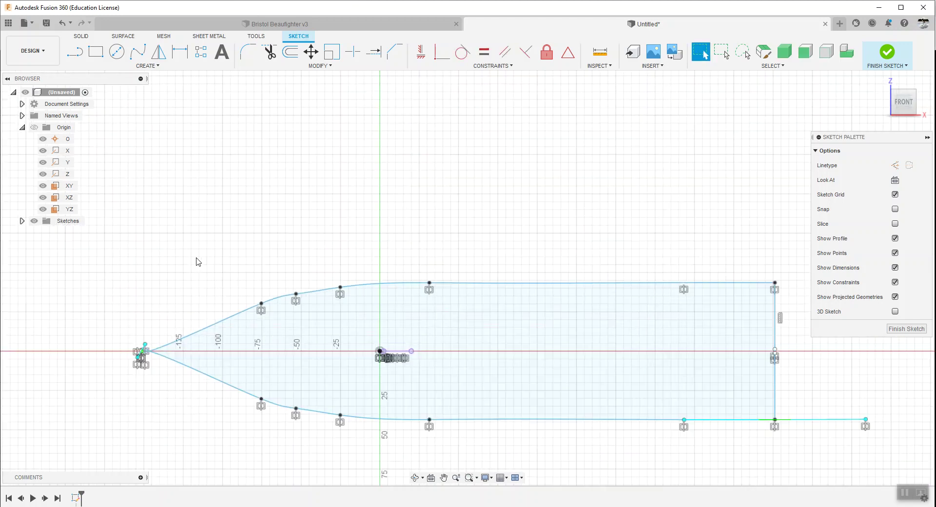
scroll(222, 293, up, 3)
scroll(266, 355, down, 3)
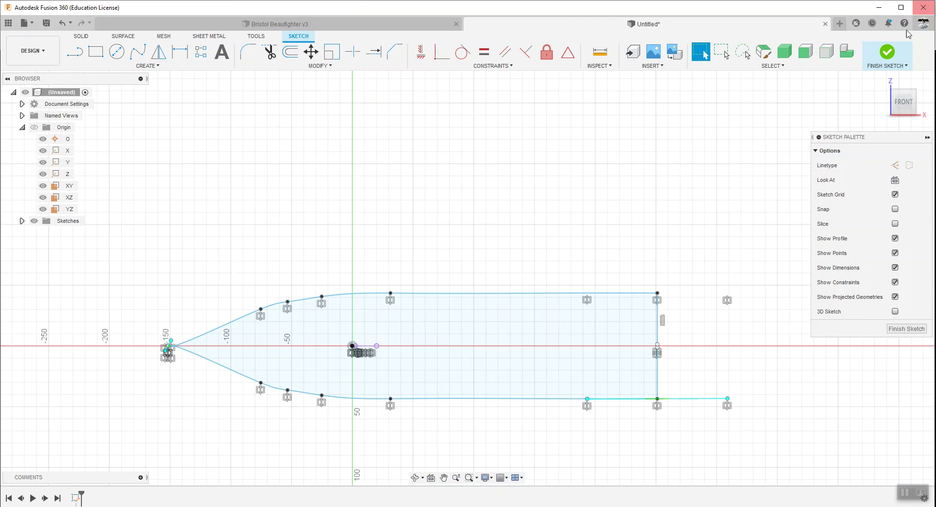
click(887, 52)
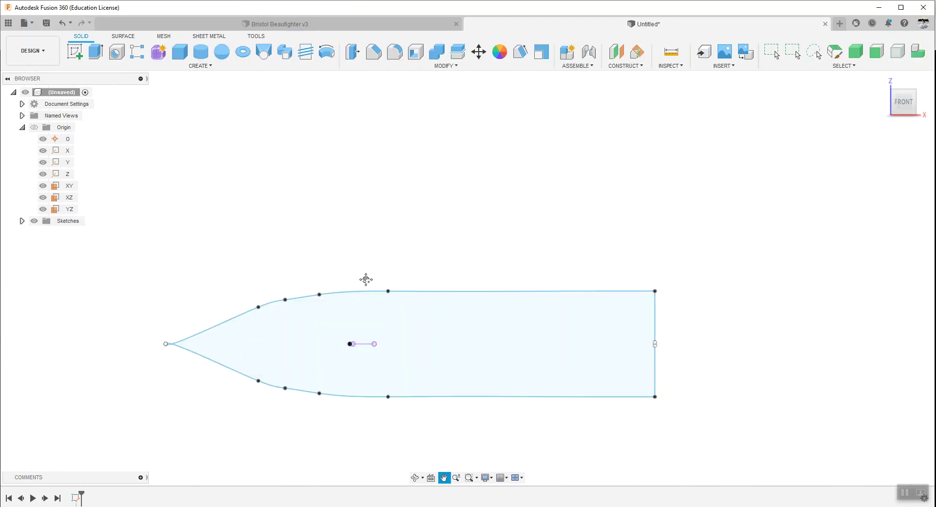
Step: Create a construction plane offset -20.00 mm from the XZ plane
drag(626, 359, 644, 359)
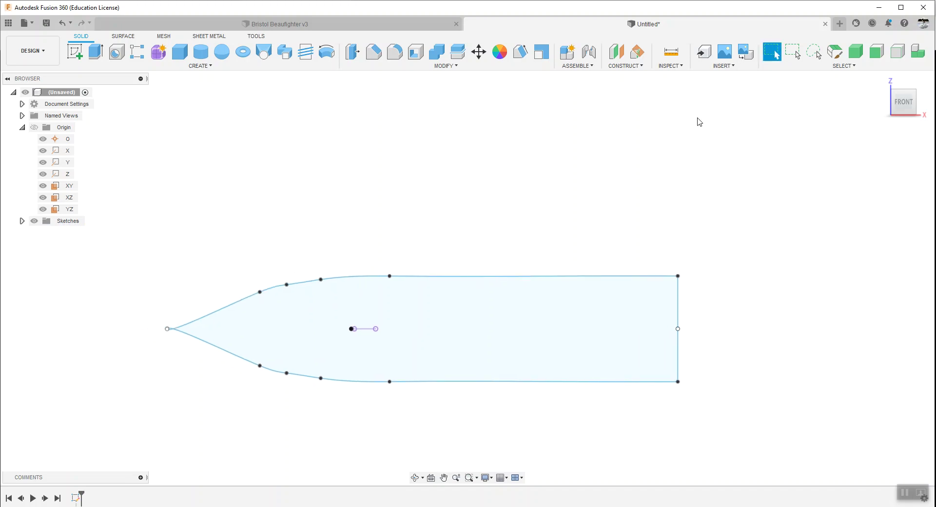
click(617, 51)
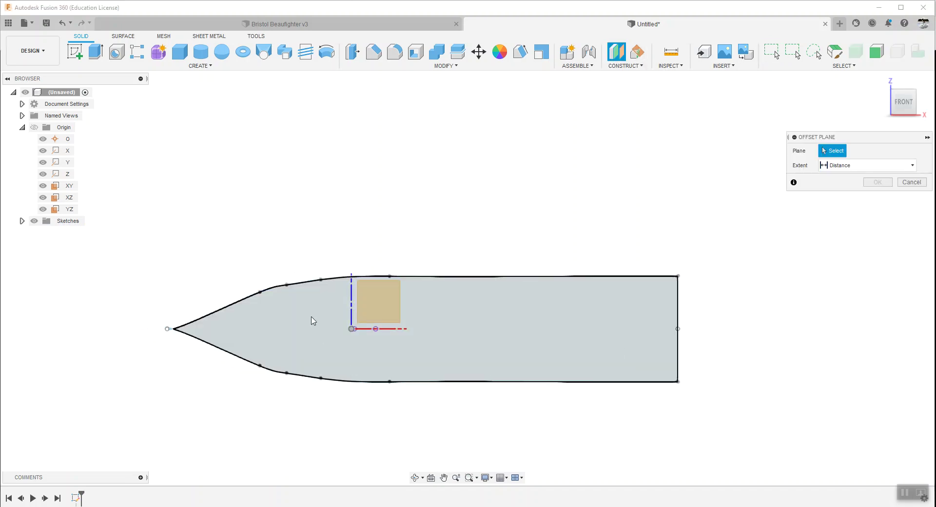
click(381, 303)
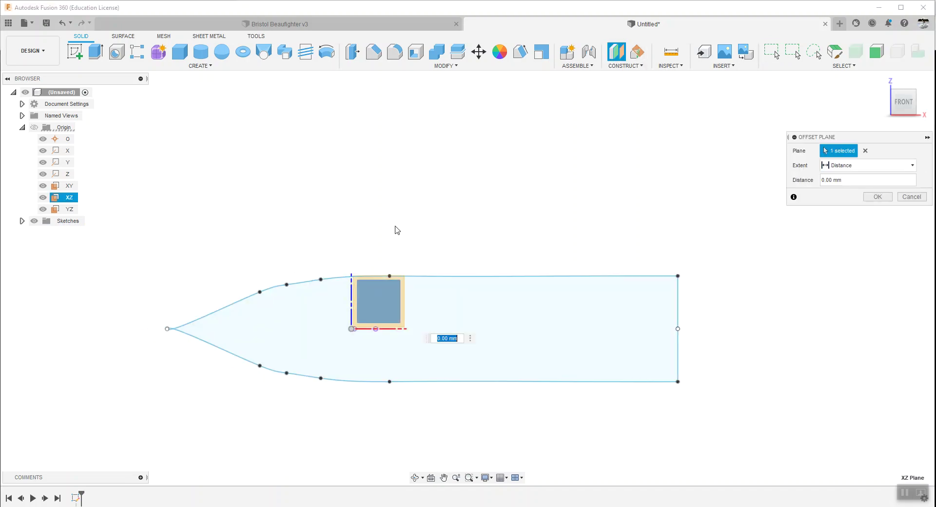
shift+middle_drag(395, 229, 403, 109)
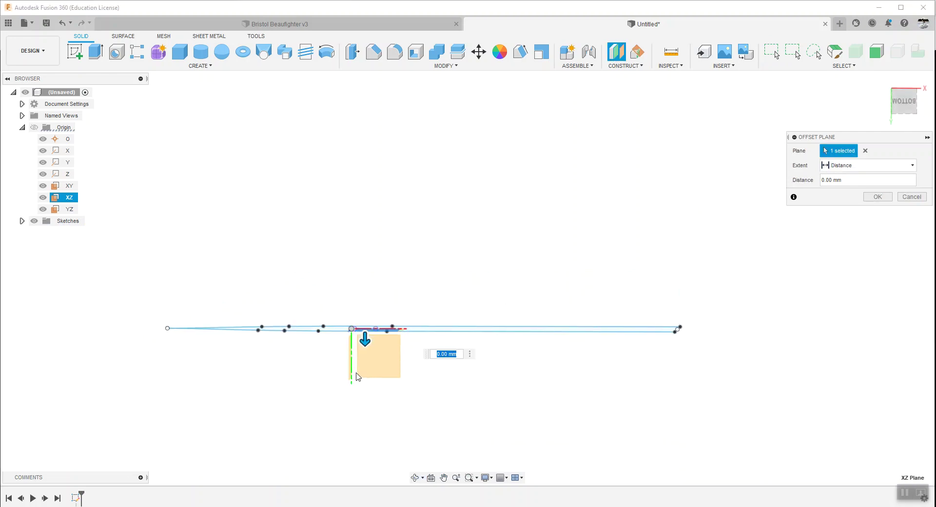
drag(365, 340, 376, 320)
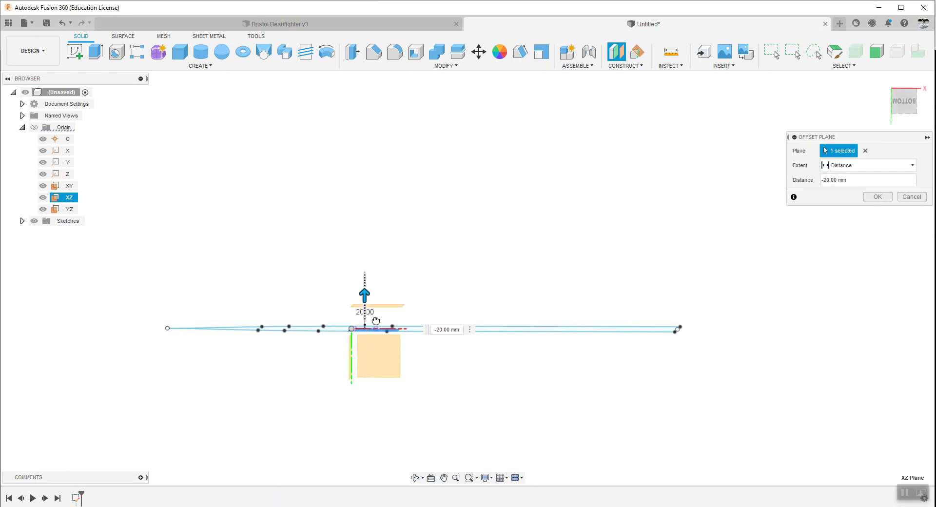
key(Return)
Step: Start a new sketch on Plane1 with the hull outline centred
shift+middle_drag(375, 330, 372, 298)
click(372, 298)
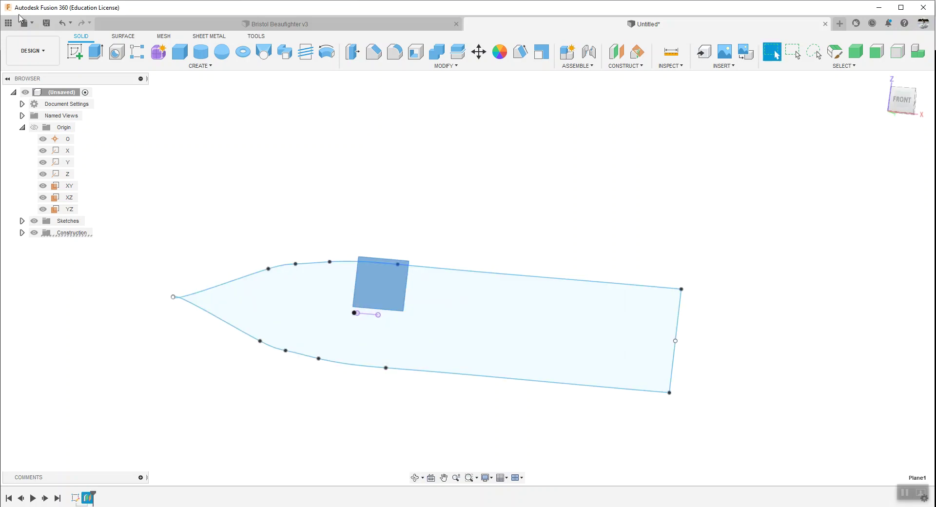
click(74, 51)
middle_drag(552, 194, 433, 196)
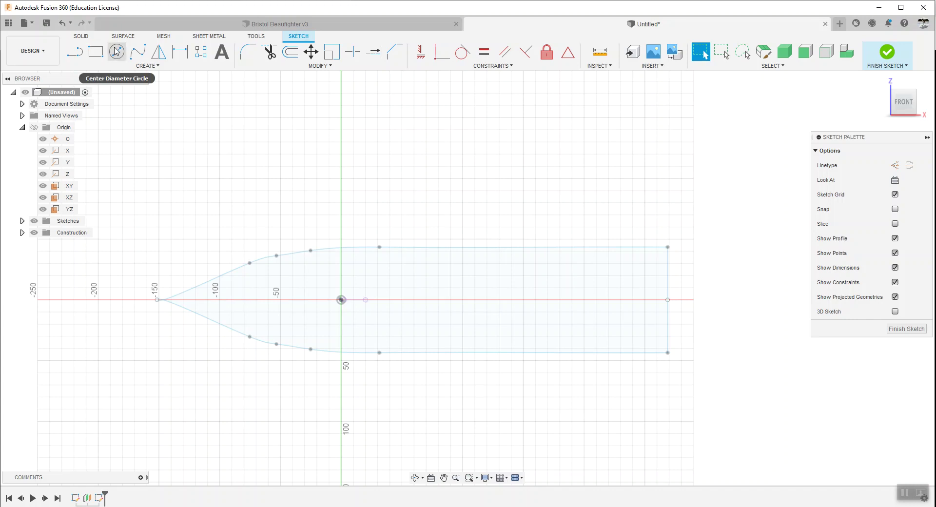
Step: Trace the hull's upper edge with a fit-point spline from the bow to the stern corner
click(138, 51)
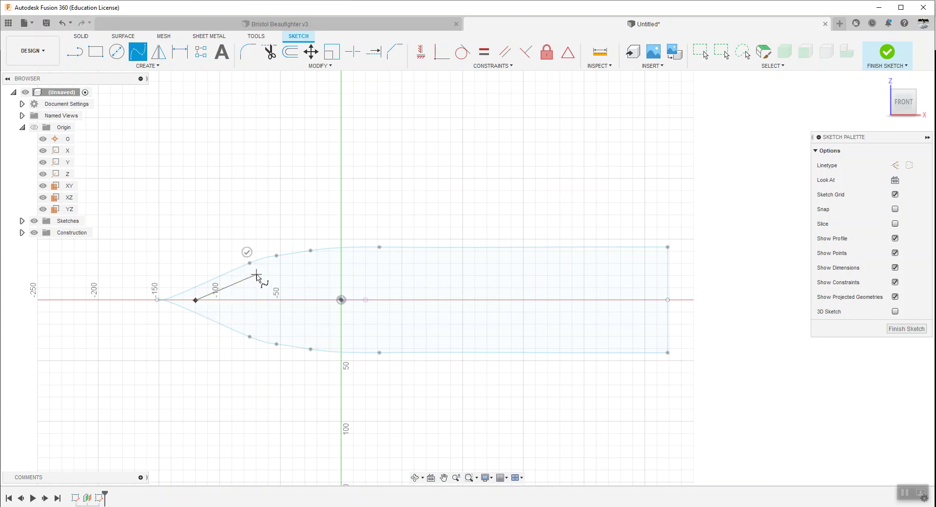
click(280, 264)
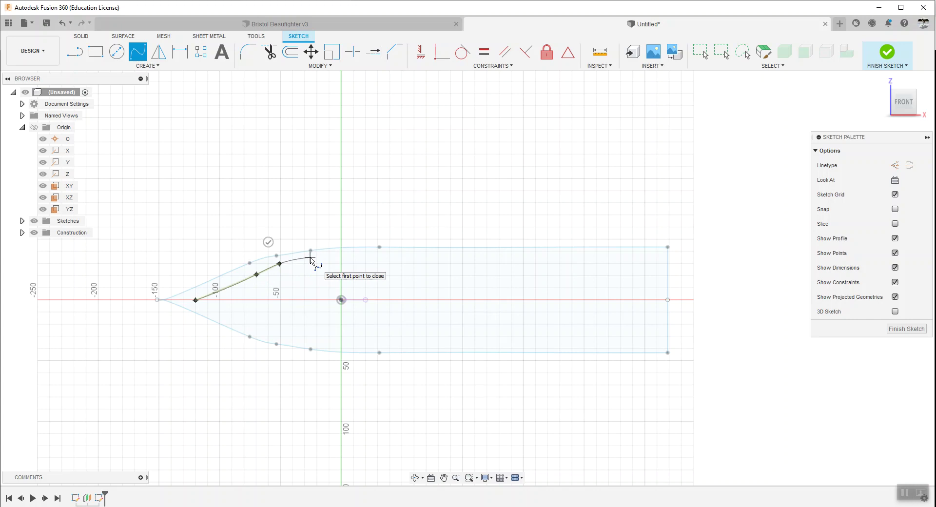
click(310, 258)
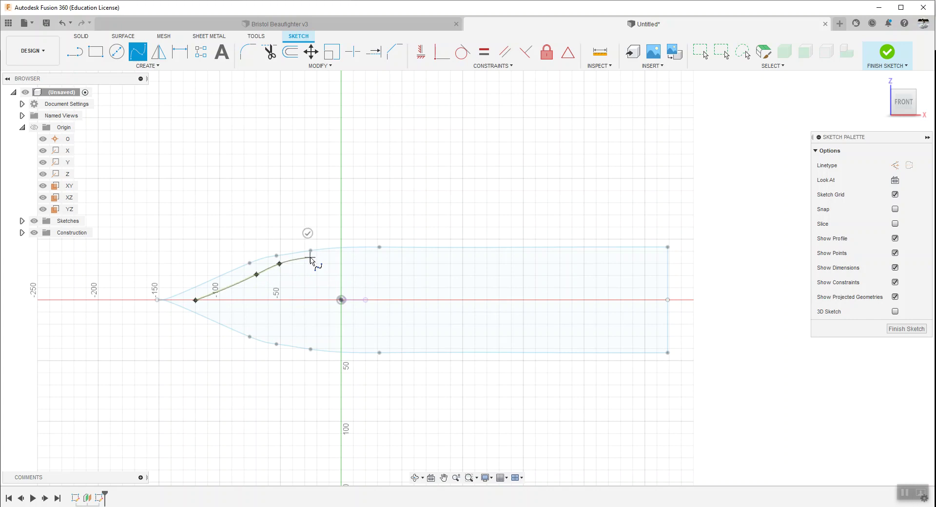
click(380, 255)
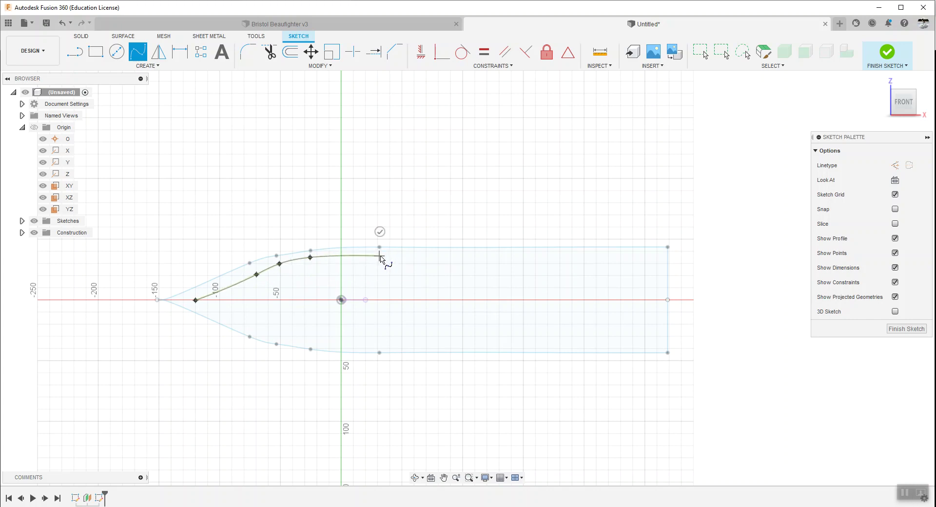
click(655, 256)
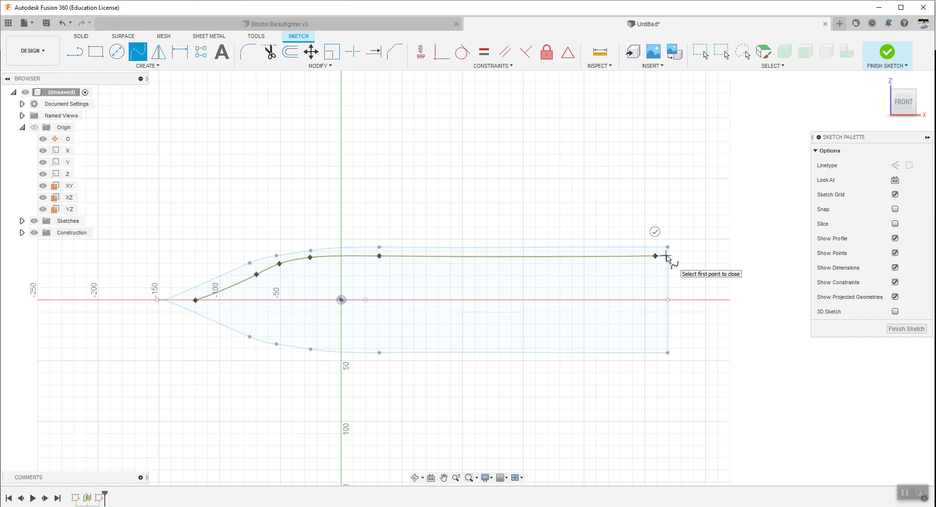
scroll(668, 258, up, 2)
scroll(667, 259, up, 2)
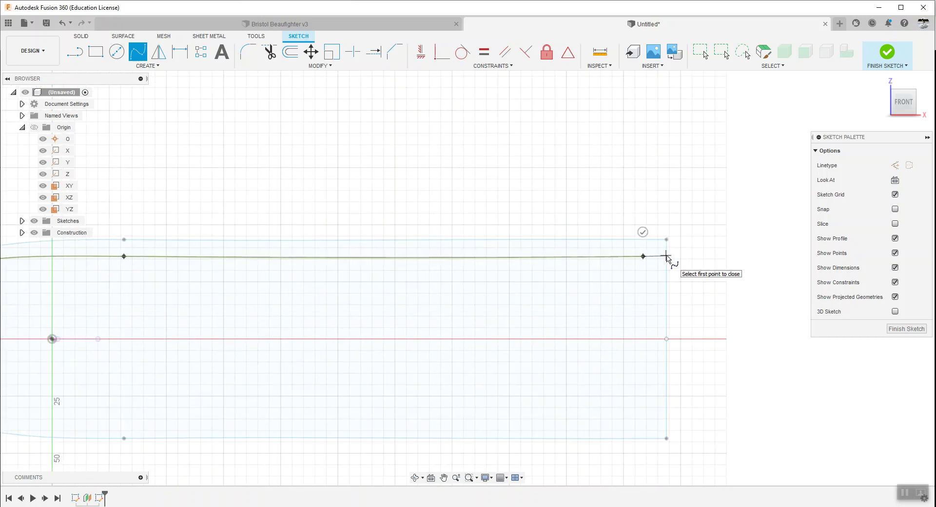
click(668, 256)
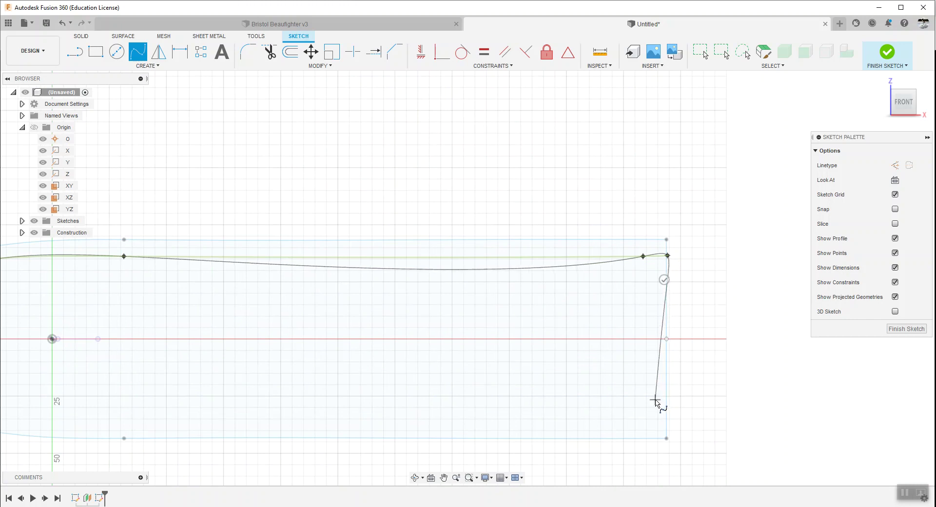
click(74, 52)
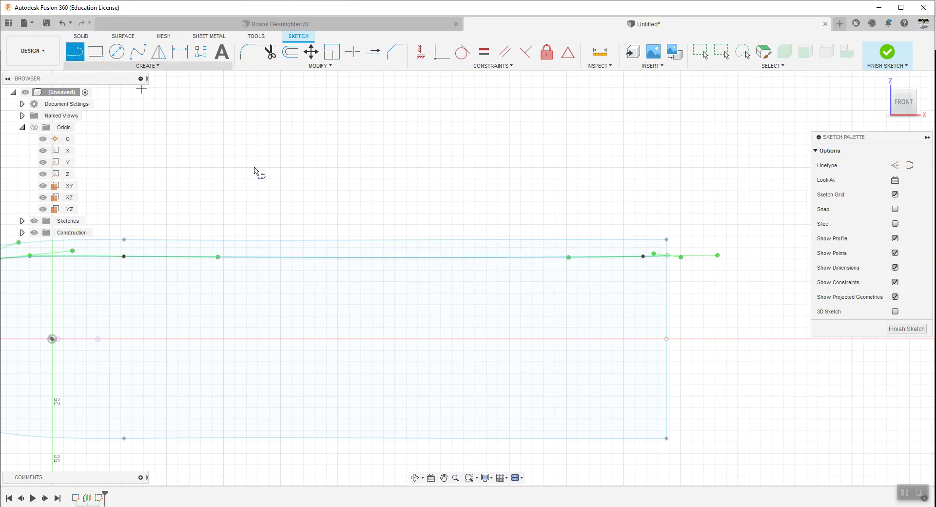
Step: Drop a vertical stern line from the spline's end to the centreline, then select the chain
click(668, 256)
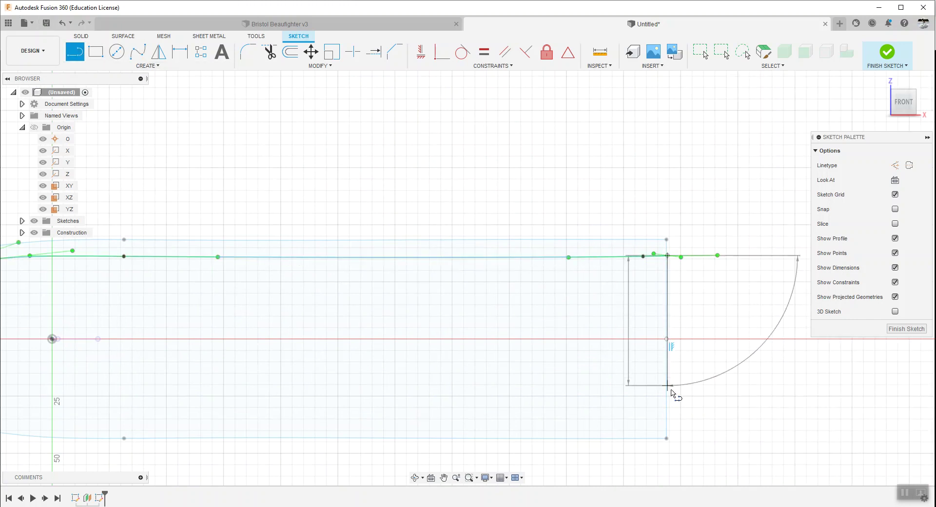
scroll(671, 432, down, 2)
scroll(714, 419, down, 2)
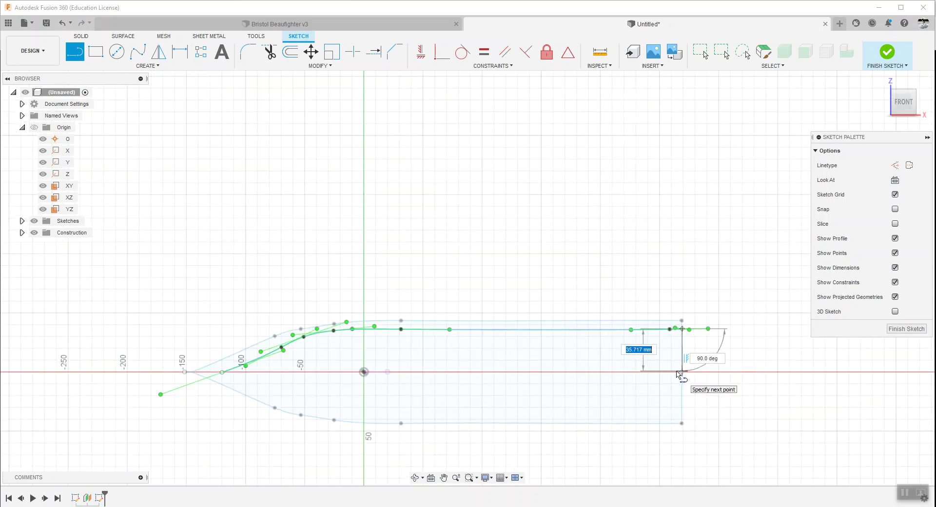
scroll(678, 374, up, 2)
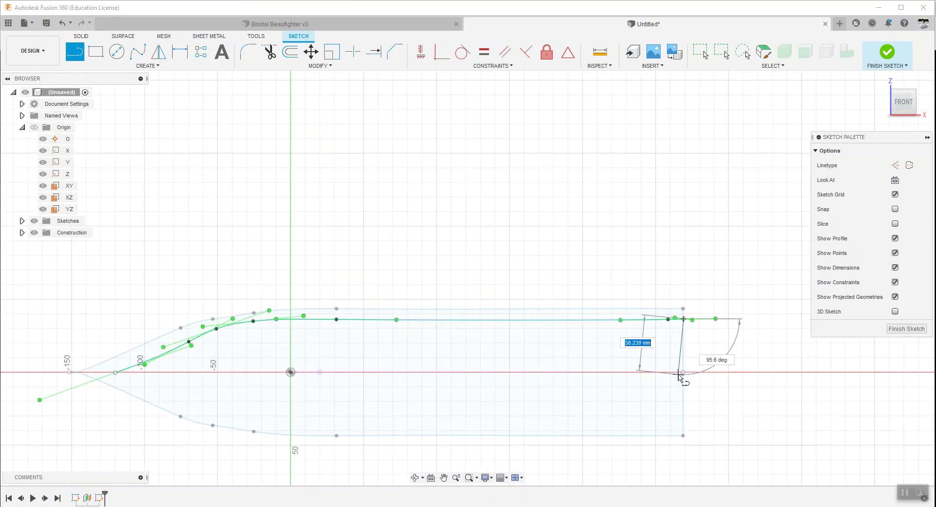
click(683, 373)
drag(684, 375, 684, 373)
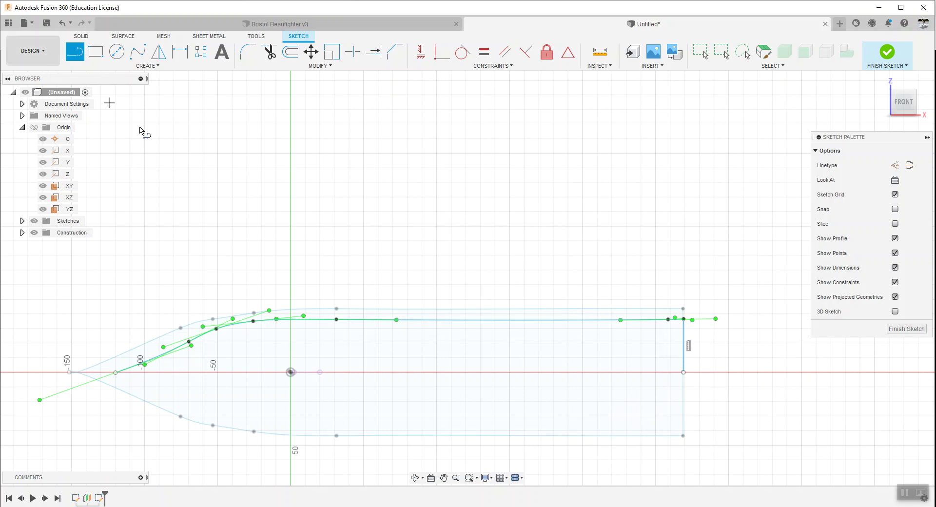
key(Escape)
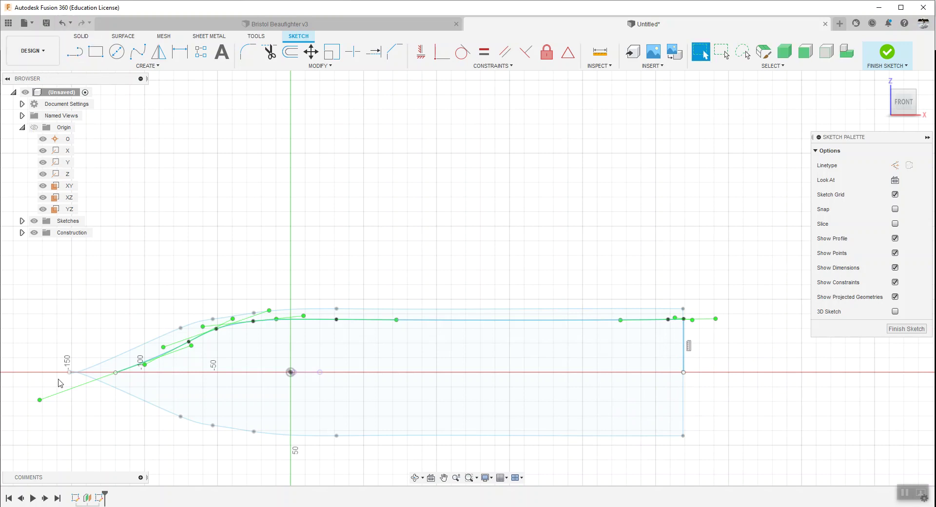
double_click(400, 323)
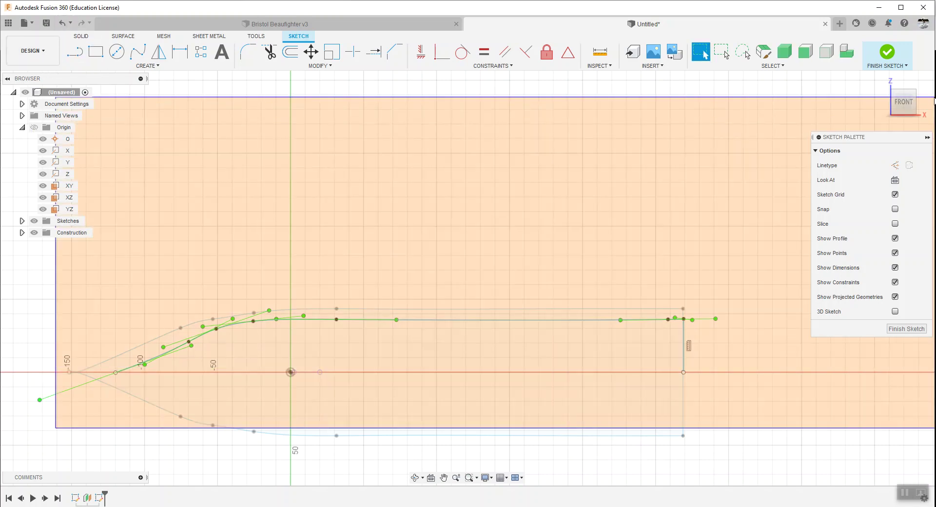
Step: Mirror the spline-and-line half profile across the red X axis and finish the sketch
click(159, 52)
click(841, 166)
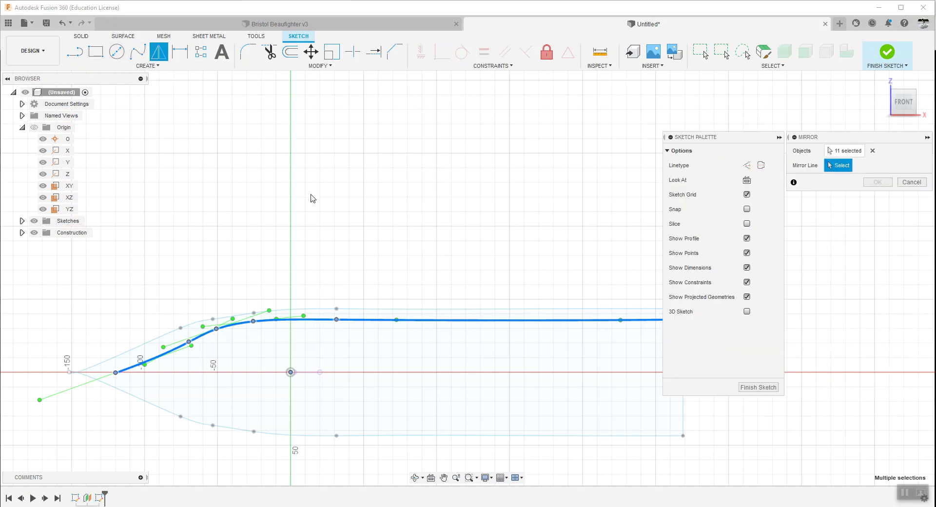
click(69, 189)
scroll(168, 215, down, 3)
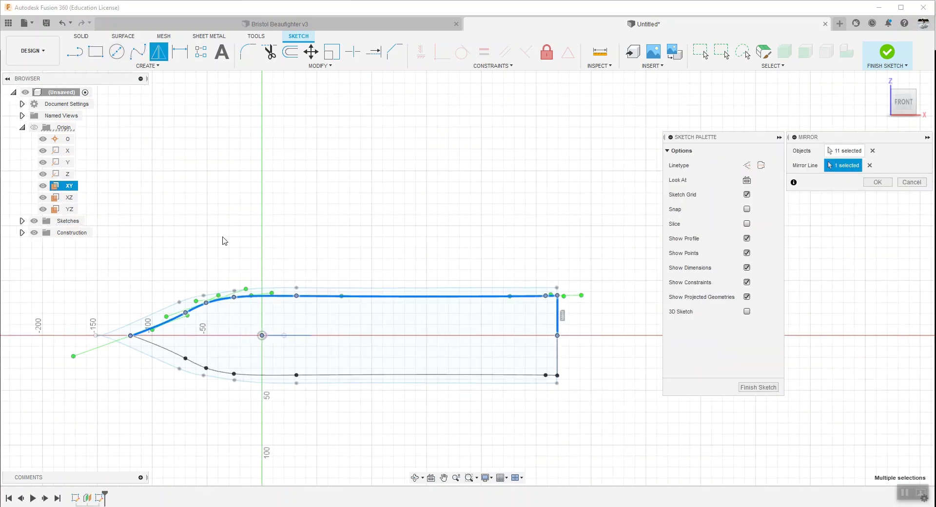
key(Return)
scroll(454, 395, up, 2)
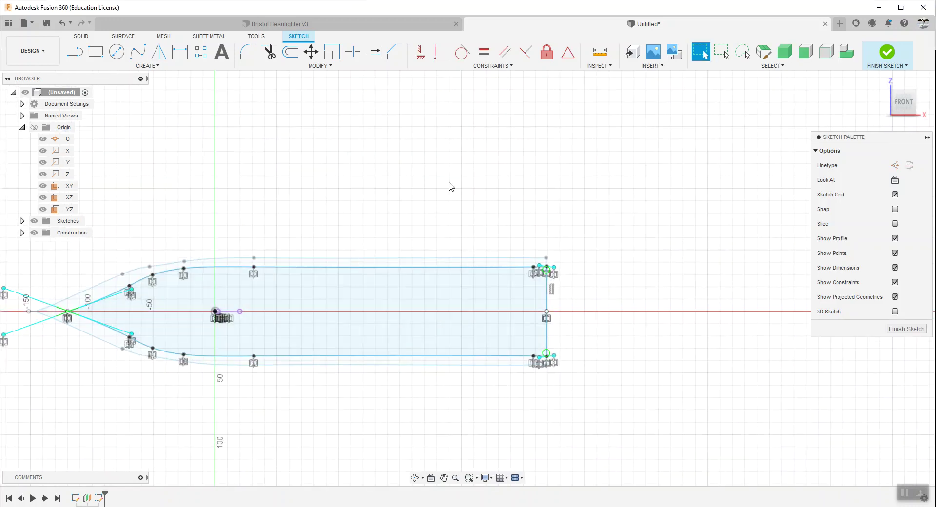
click(883, 58)
Step: Collapse the Origin folder, view the two profiles from the front, and begin another offset plane
drag(389, 125, 507, 126)
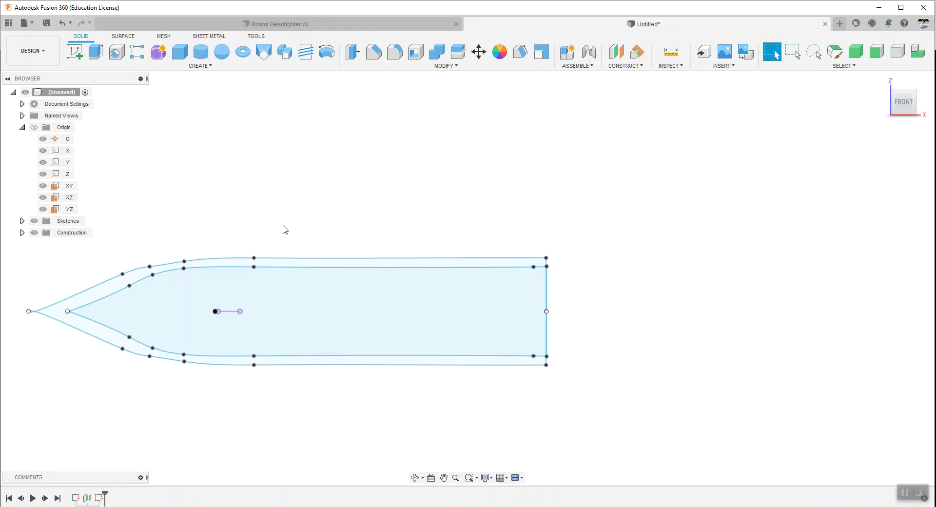
drag(303, 222, 403, 223)
scroll(131, 317, down, 1)
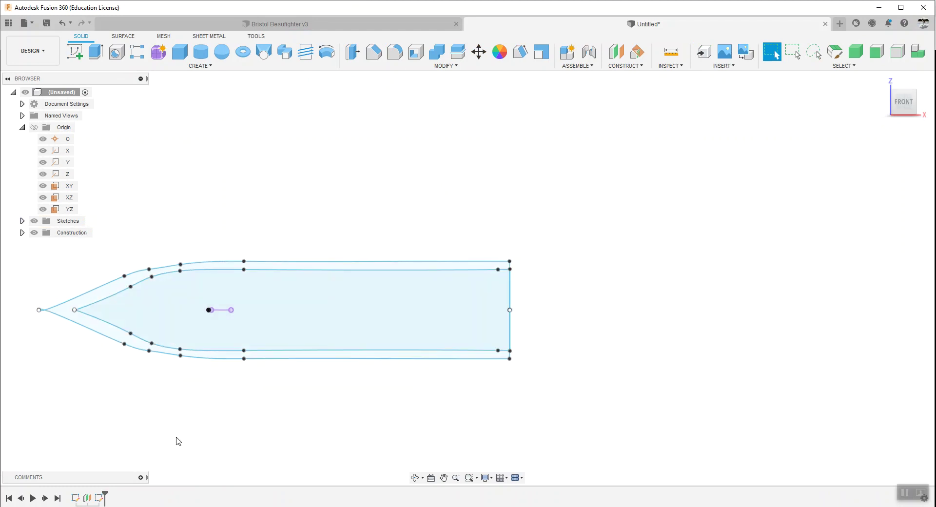
click(22, 127)
mouse_move(462, 243)
middle_down()
mouse_move(525, 244)
mouse_move(512, 316)
mouse_move(508, 254)
middle_up()
scroll(517, 240, up, 1)
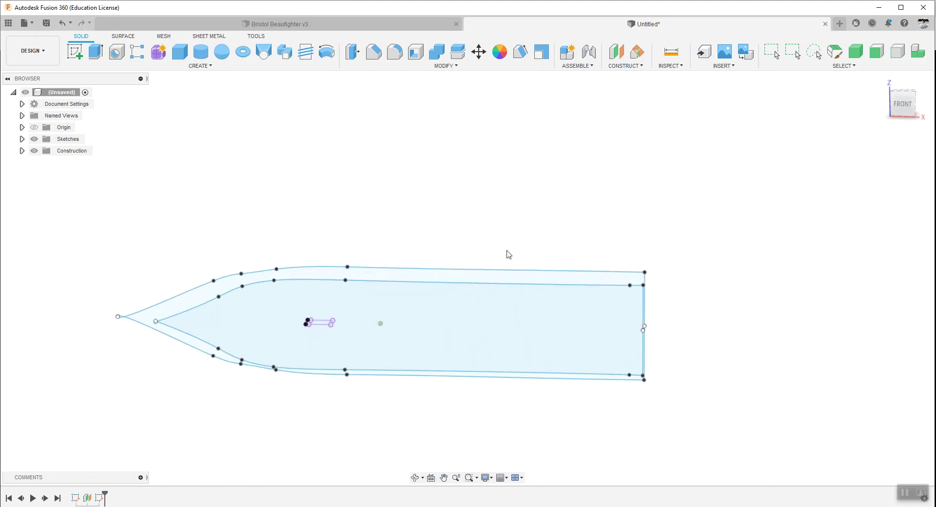
click(901, 104)
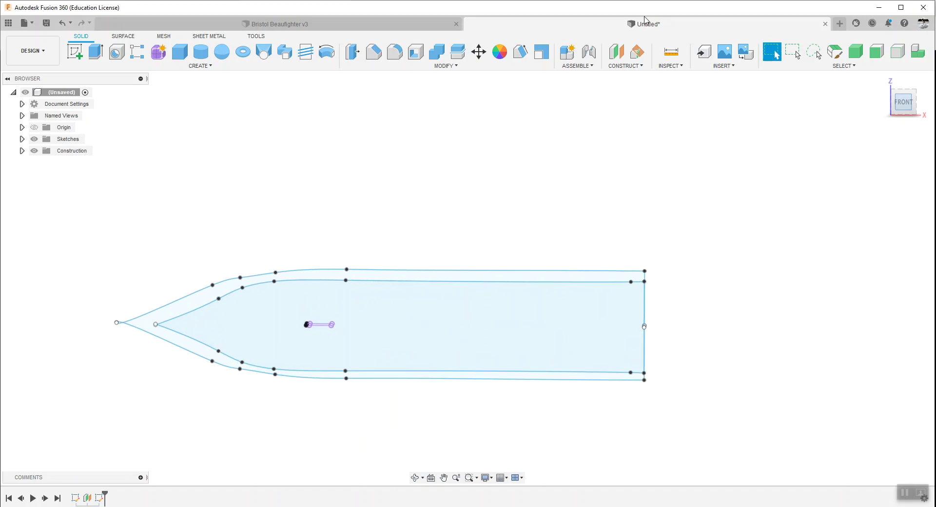
click(616, 51)
shift+middle_drag(439, 222, 380, 340)
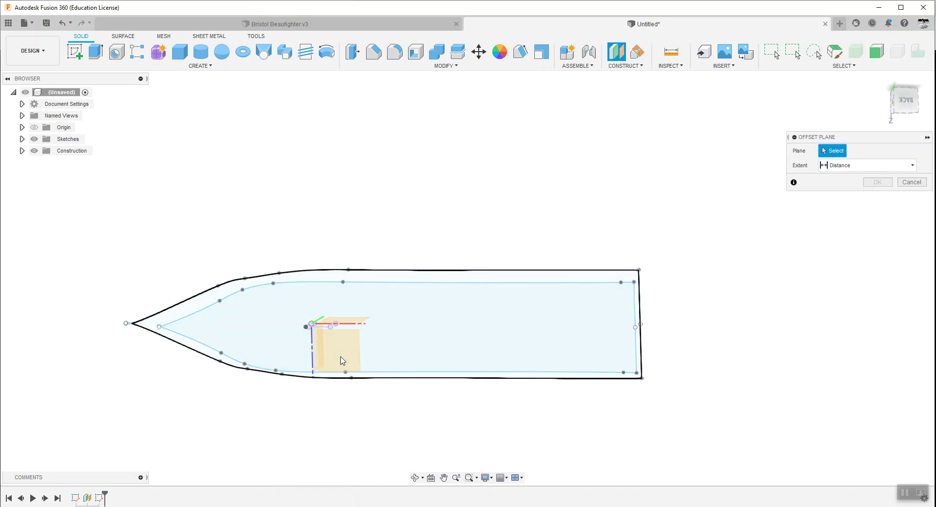
Step: Create Plane2 offset -40 mm from the XZ plane and open a new sketch on it
click(340, 359)
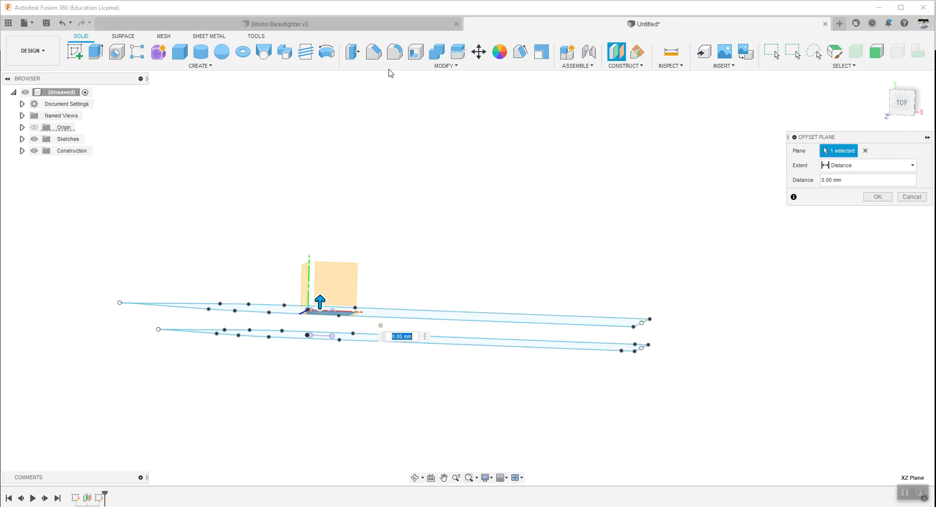
click(902, 107)
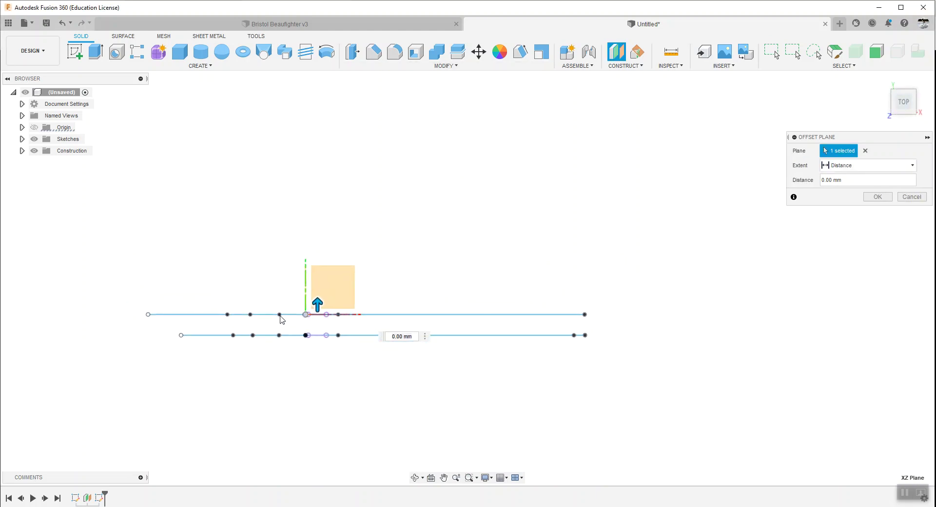
mouse_move(317, 302)
mouse_down()
mouse_move(293, 359)
mouse_move(272, 368)
mouse_up()
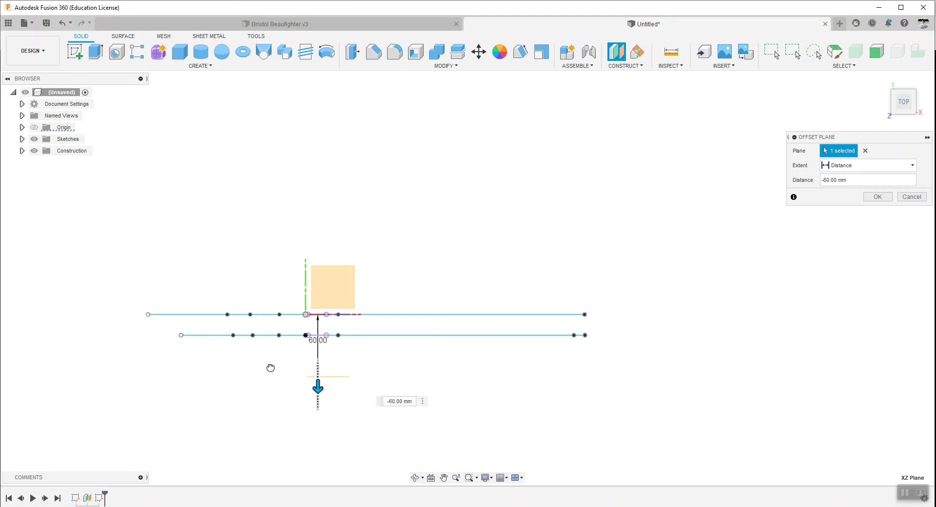
drag(317, 396, 309, 379)
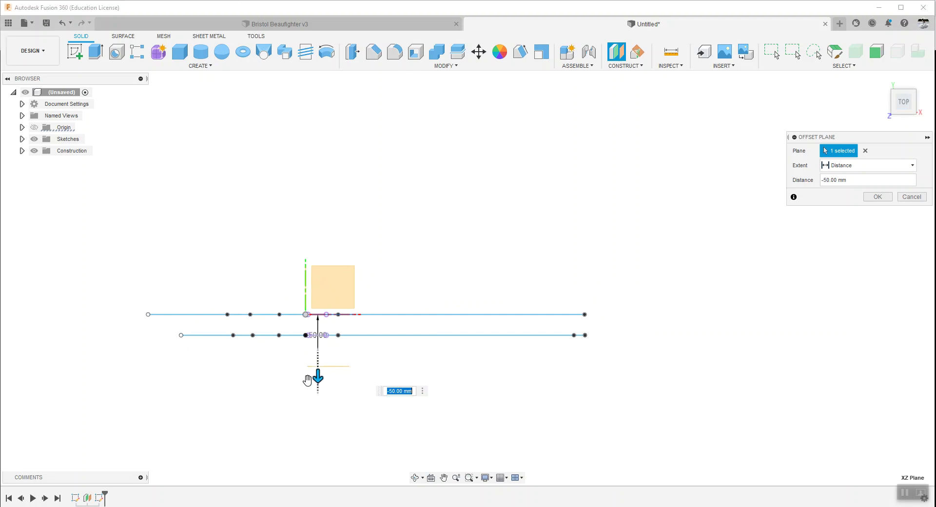
key(Return)
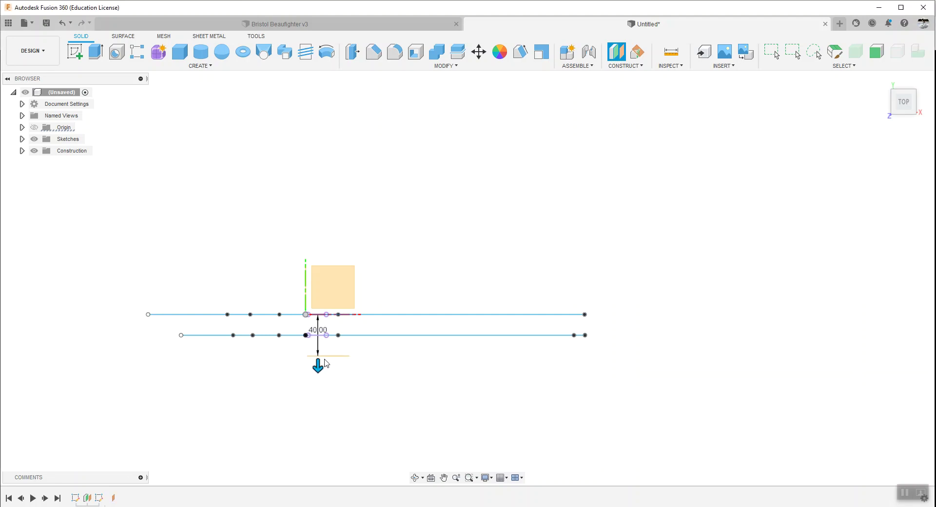
shift+middle_drag(349, 320, 341, 316)
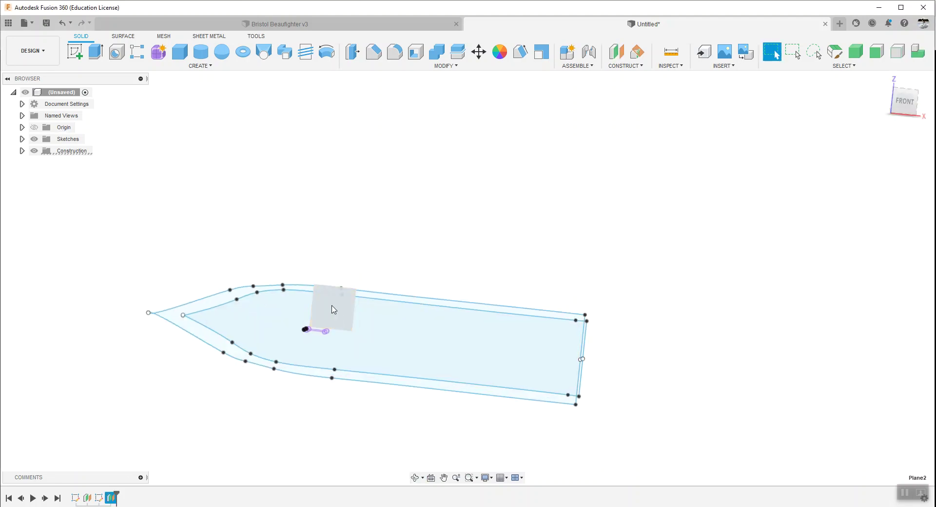
click(337, 316)
click(80, 58)
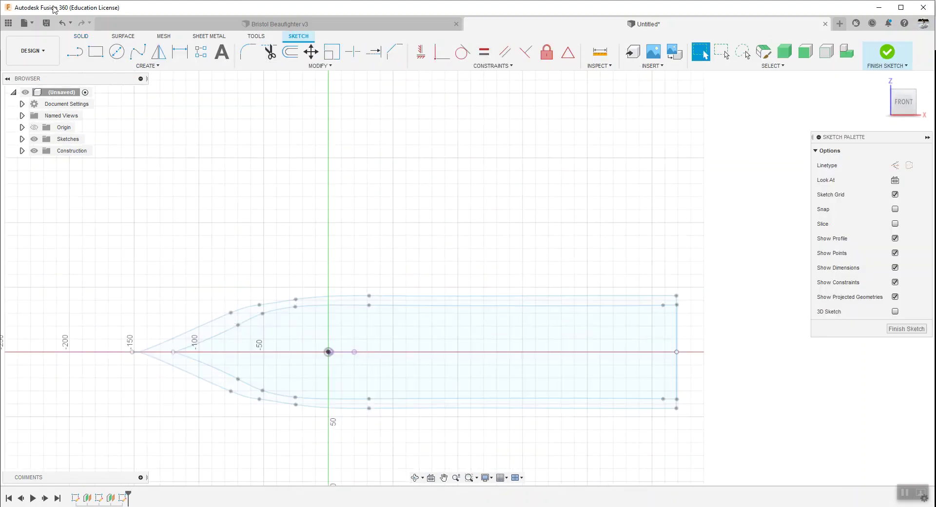
Step: Start a fit-point spline on the centre axis up the bow curve, undoing three misplaced points
click(139, 53)
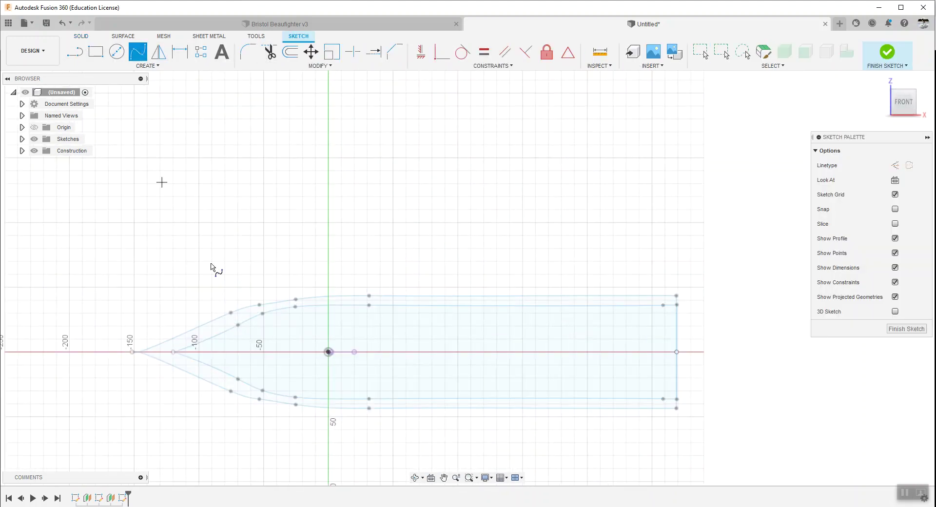
click(210, 352)
click(242, 337)
click(264, 326)
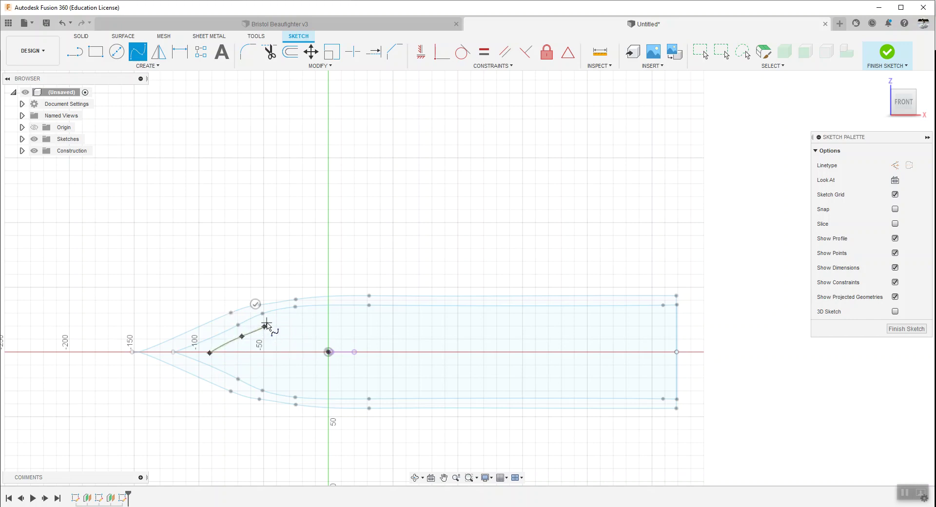
click(296, 317)
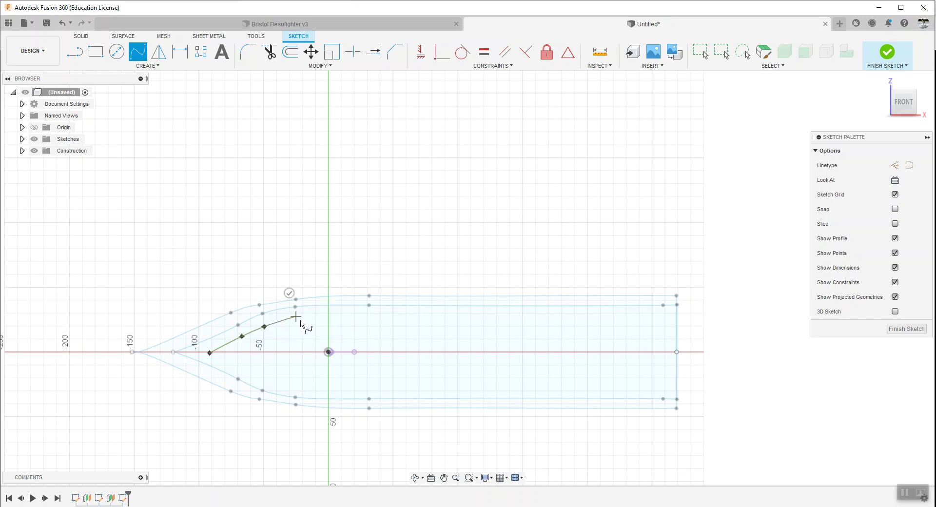
click(366, 310)
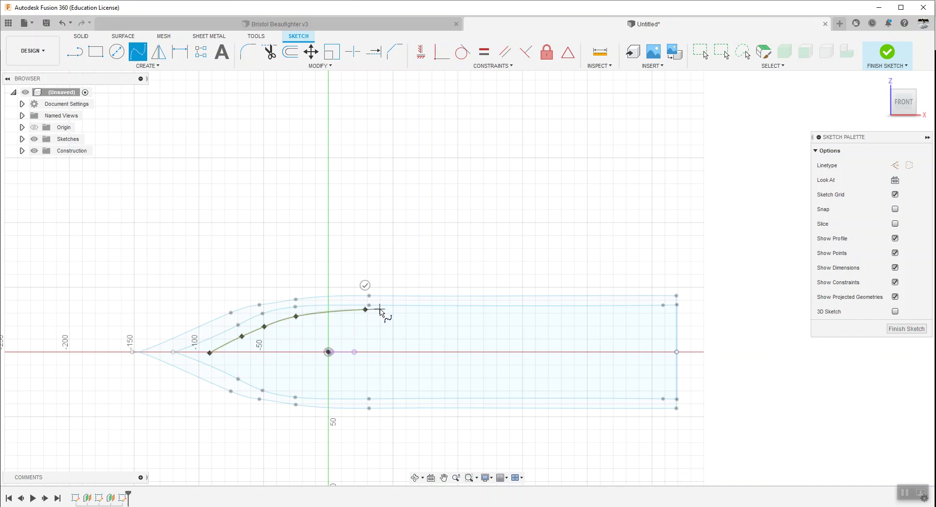
click(380, 309)
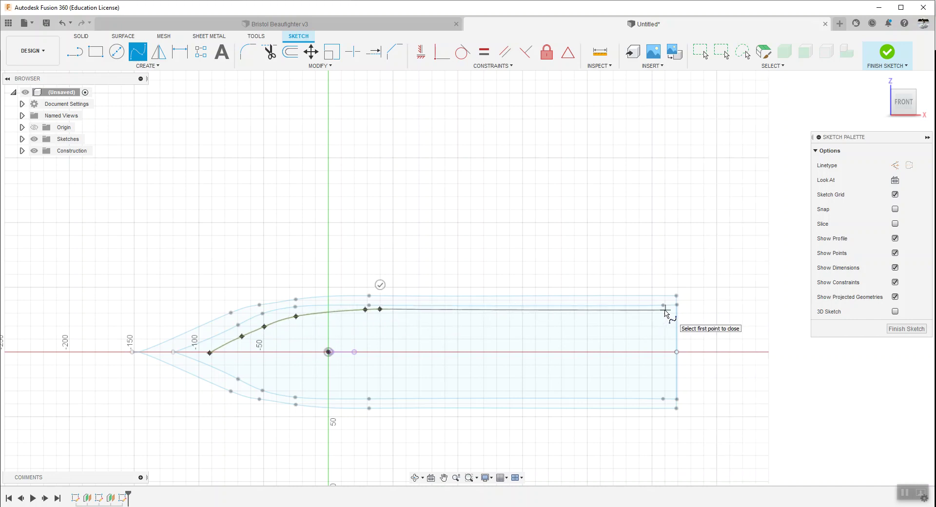
click(60, 22)
click(59, 24)
click(57, 26)
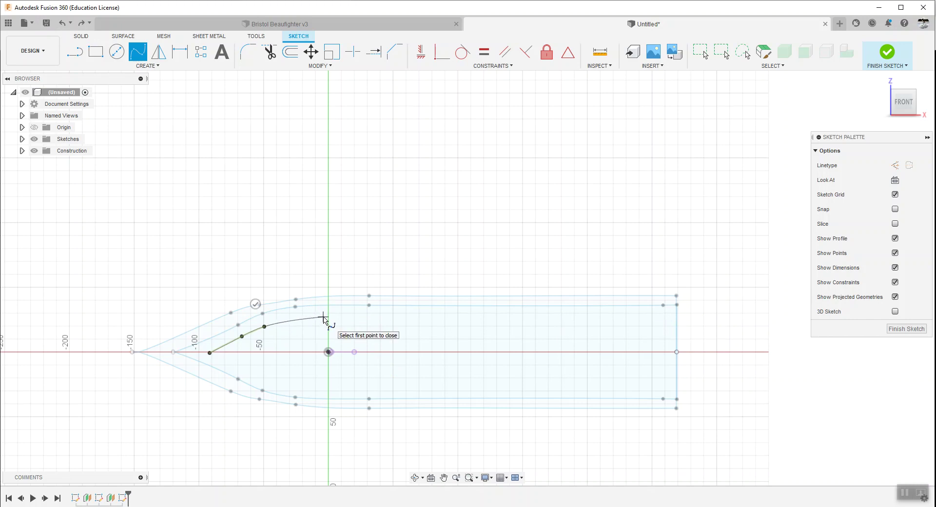
Step: Re-place the hull-side fit points and end the spline at the stern corner
click(319, 316)
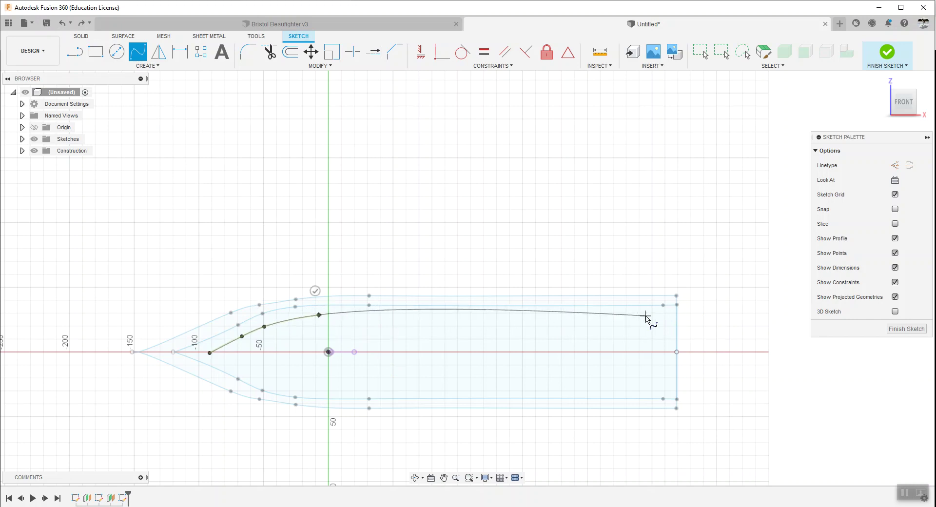
click(371, 323)
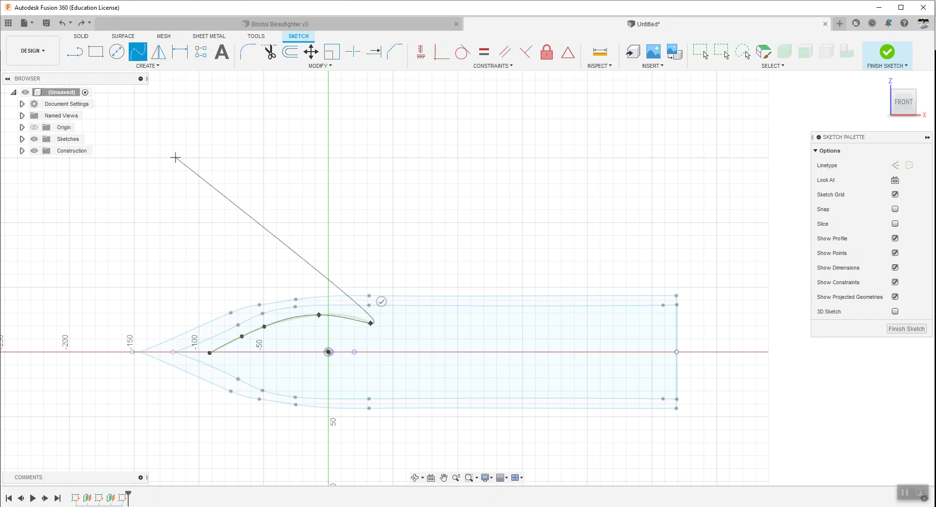
click(61, 23)
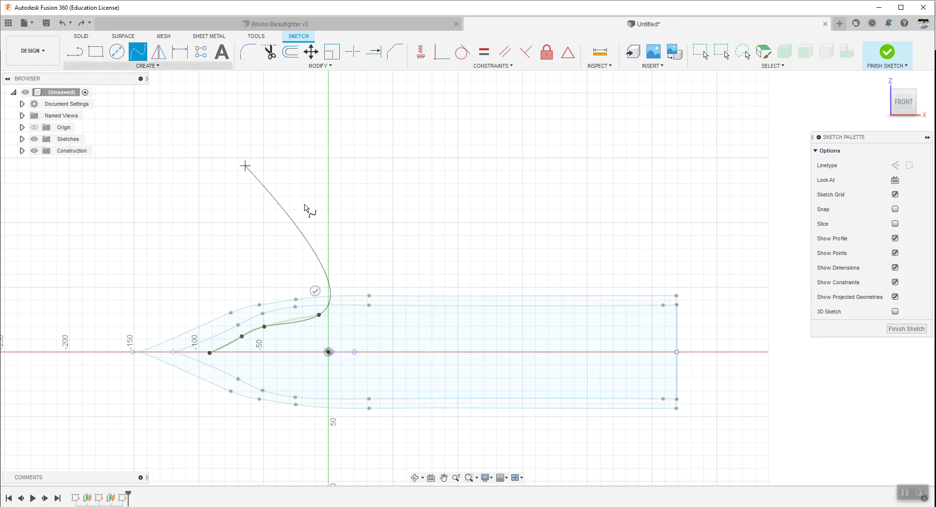
click(384, 311)
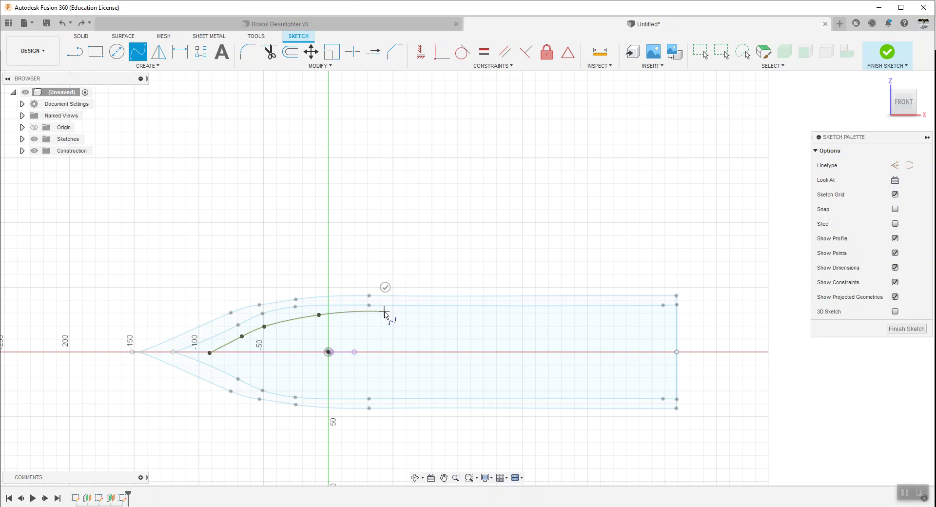
click(676, 312)
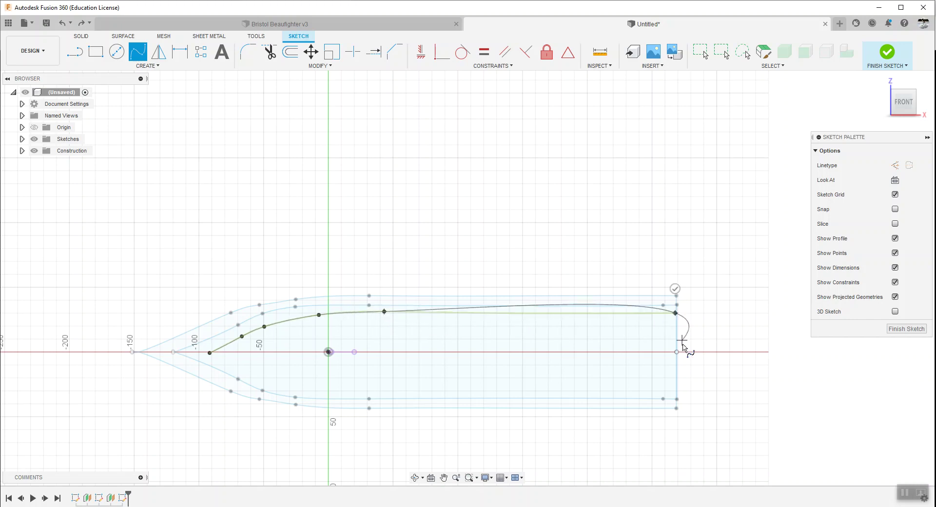
key(Return)
click(74, 54)
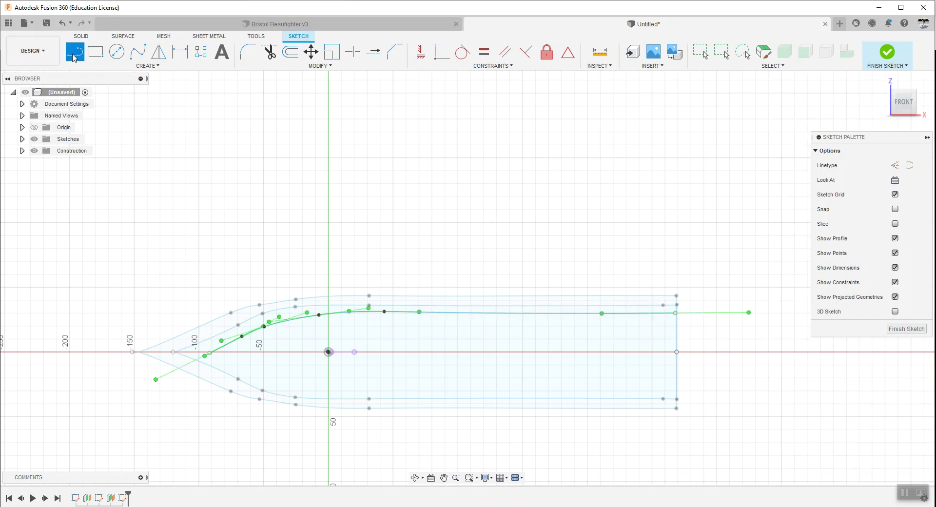
Step: Draw a vertical stern line from the spline's end down to the centre axis
scroll(818, 458, up, 2)
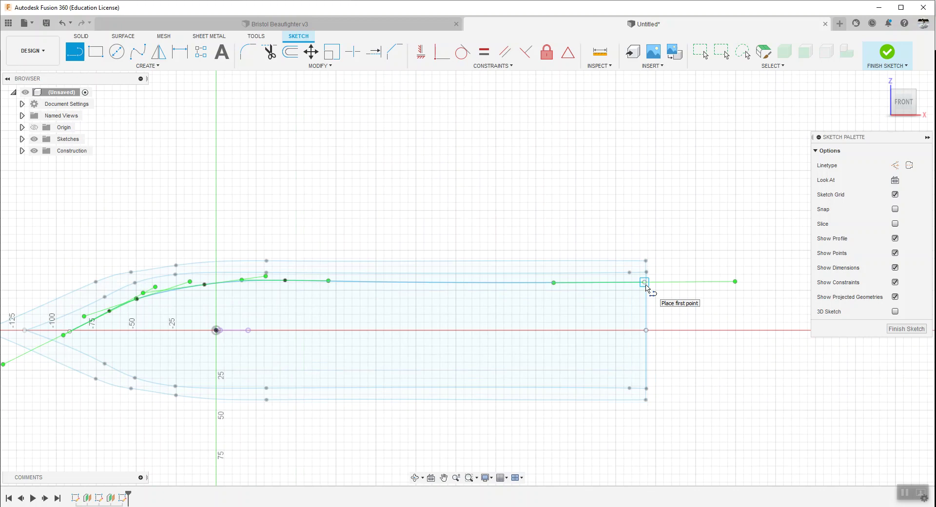
click(645, 284)
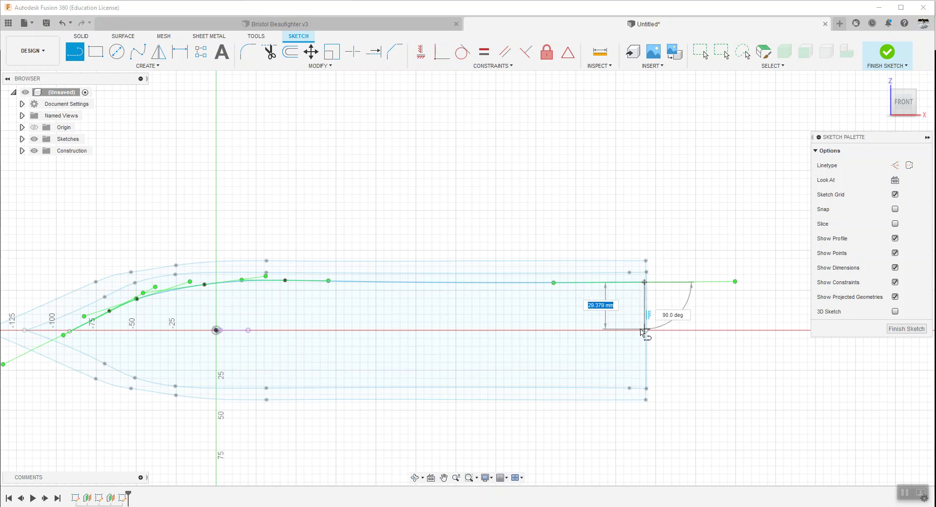
click(644, 330)
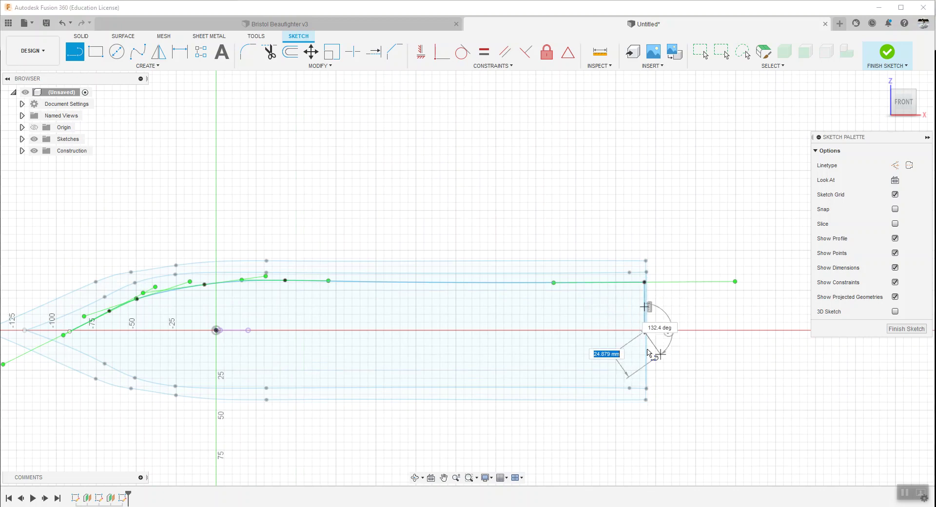
Step: Mirror the spline and stern line about the XY origin plane into a full third outline
click(159, 51)
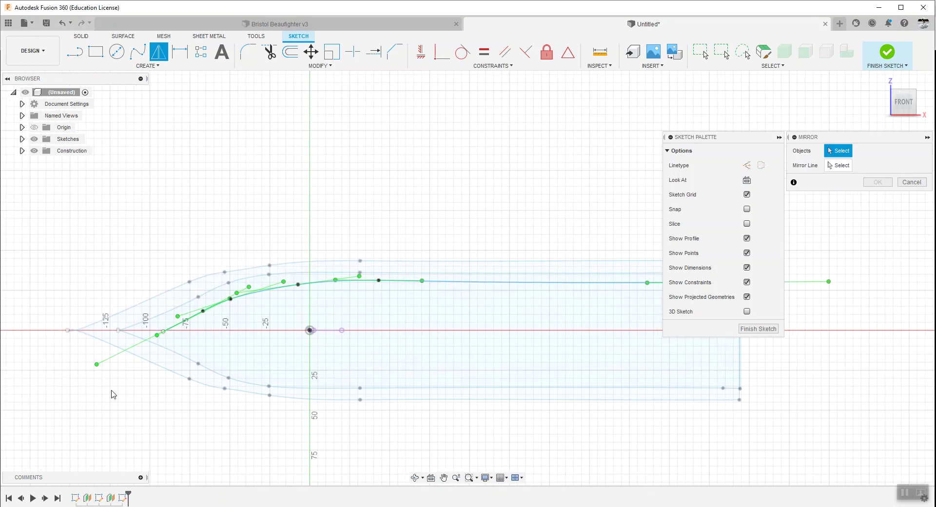
drag(113, 394, 928, 139)
middle_drag(441, 181, 317, 203)
scroll(484, 199, down, 2)
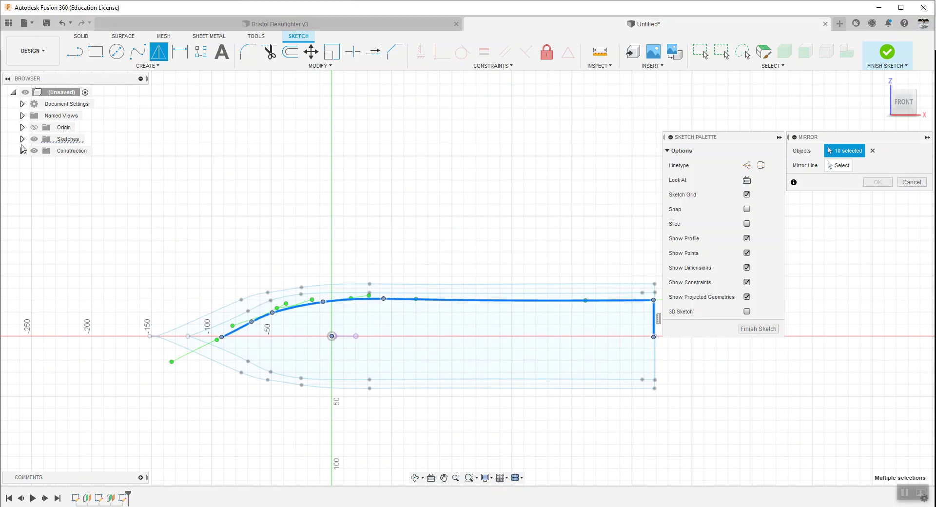
click(22, 127)
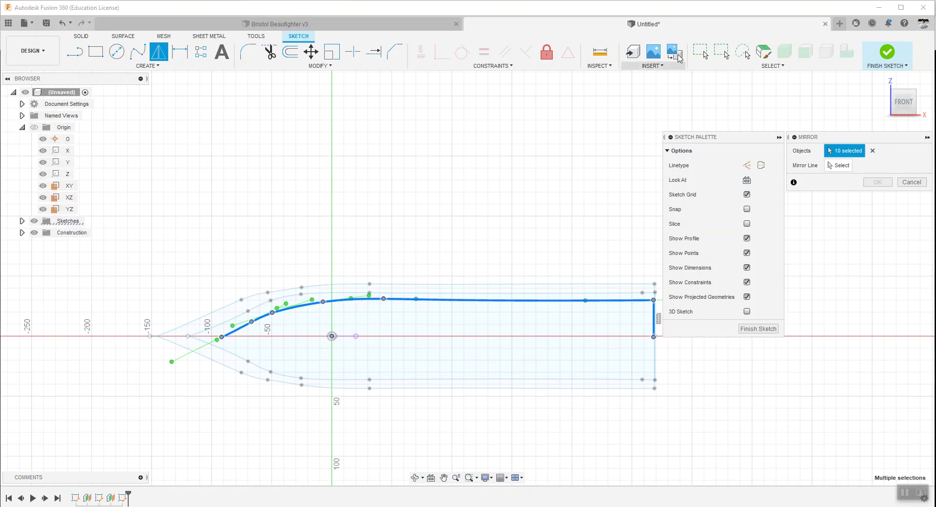
click(844, 167)
click(69, 186)
scroll(203, 178, down, 1)
key(Return)
scroll(142, 218, up, 2)
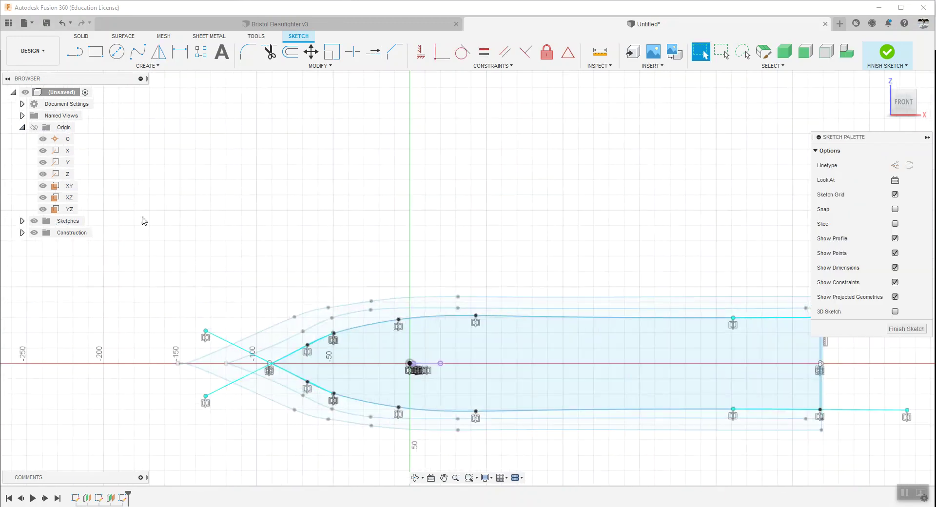
scroll(218, 288, up, 2)
scroll(310, 345, up, 1)
scroll(309, 344, down, 3)
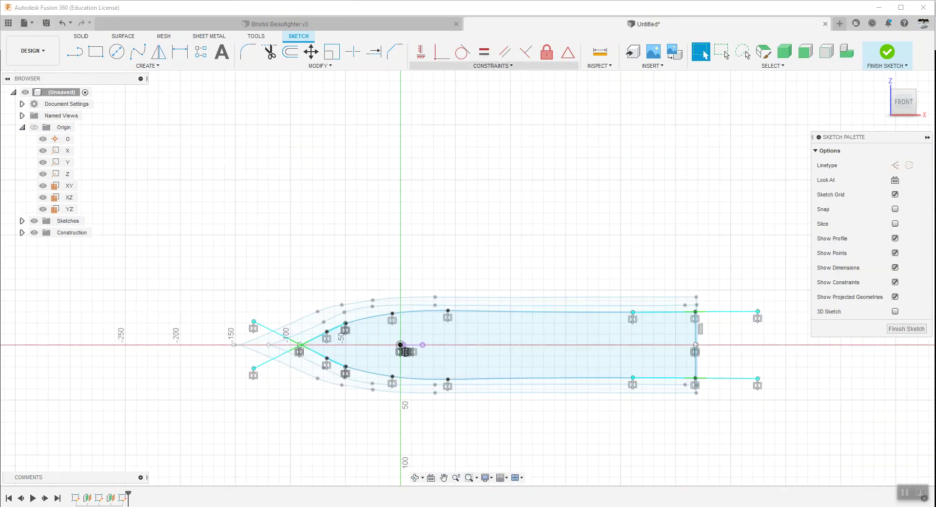
Step: Finish the Plane2 sketch and check the three stacked outlines from the front view
click(888, 51)
mouse_move(686, 189)
middle_down()
mouse_move(525, 222)
mouse_move(519, 301)
middle_up()
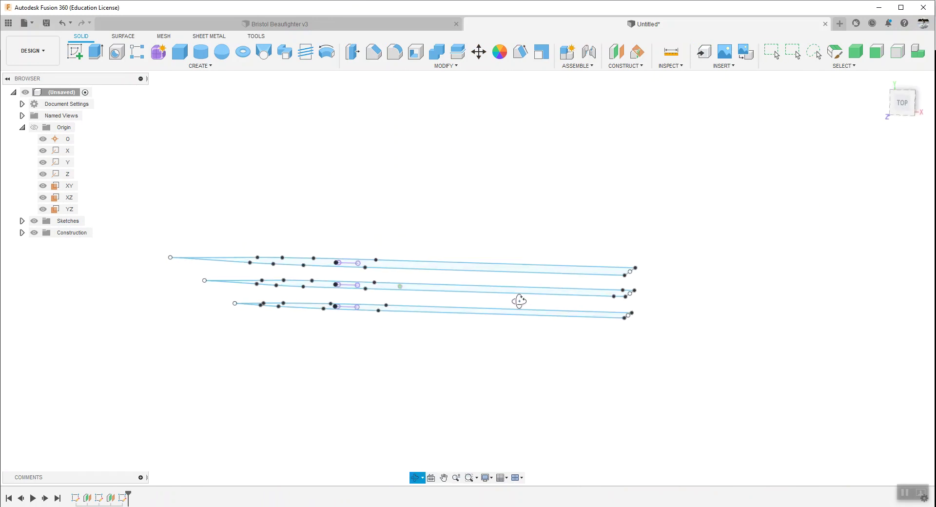
shift+middle_drag(519, 300, 531, 324)
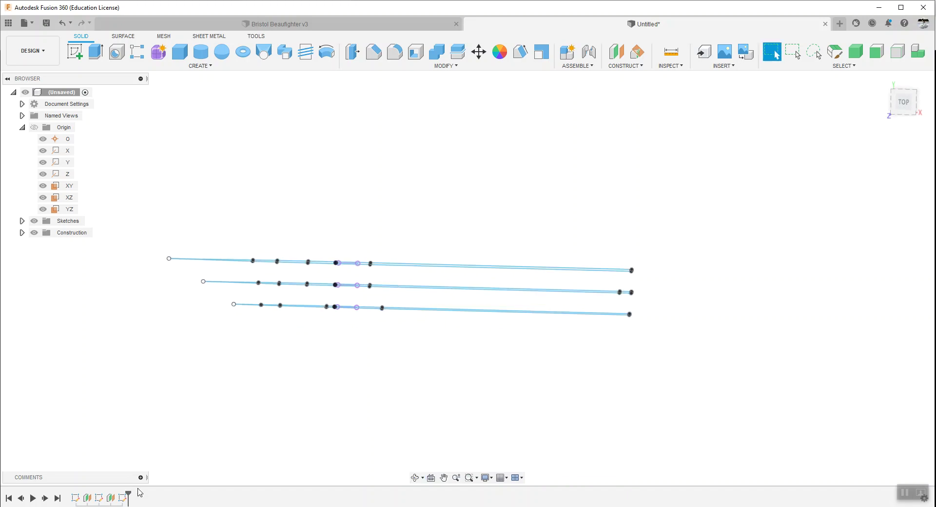
mouse_move(286, 418)
shift+middle_down()
mouse_move(299, 324)
mouse_move(280, 347)
shift+middle_up()
click(904, 114)
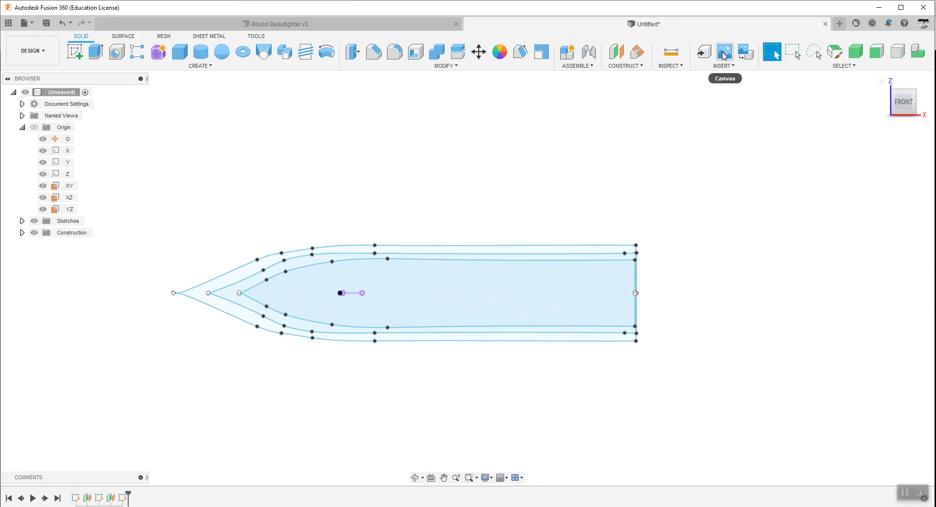
Step: Create Plane3 offset -60.00 mm from the XZ plane below the hull outlines
click(616, 52)
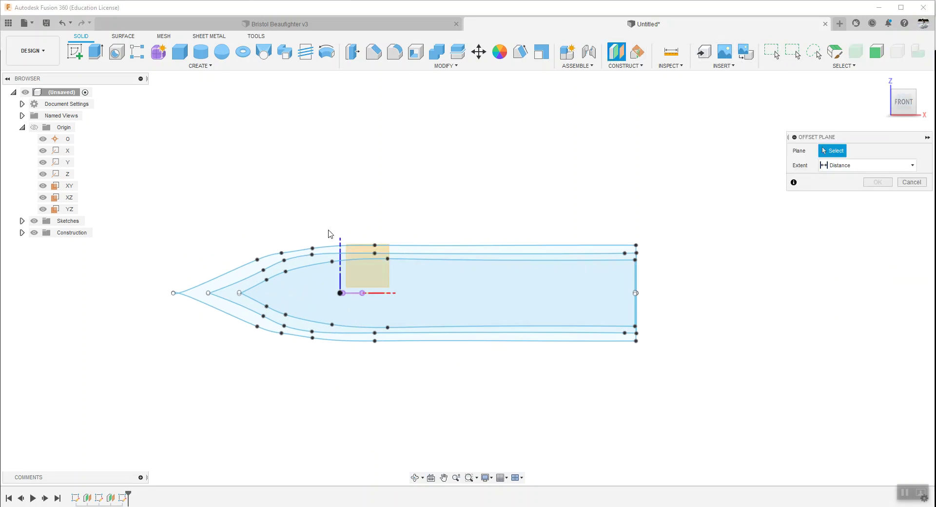
shift+middle_drag(387, 229, 378, 263)
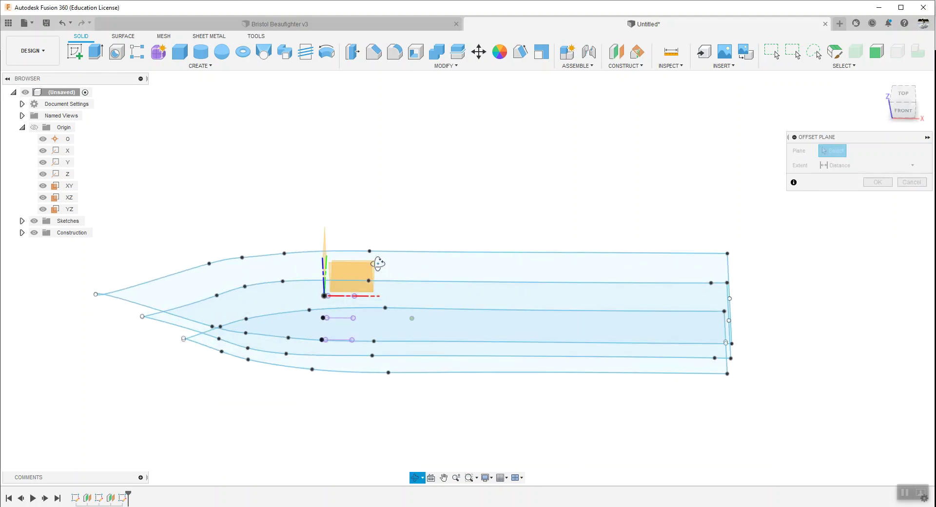
shift+middle_drag(378, 264, 353, 291)
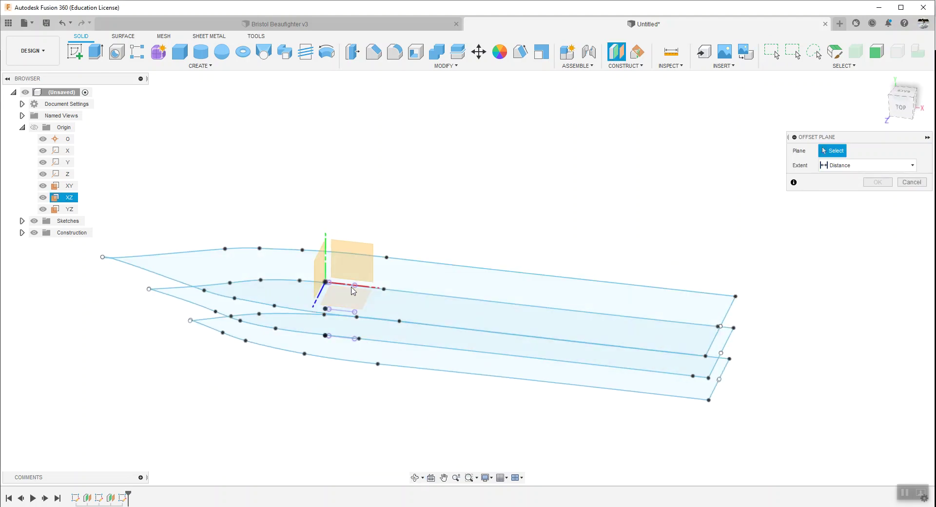
click(350, 302)
shift+middle_drag(435, 202, 472, 119)
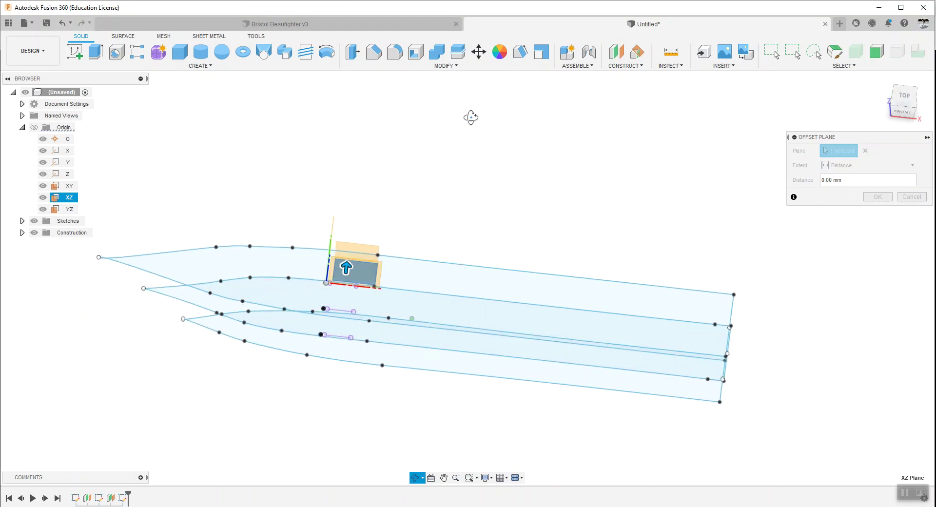
click(903, 97)
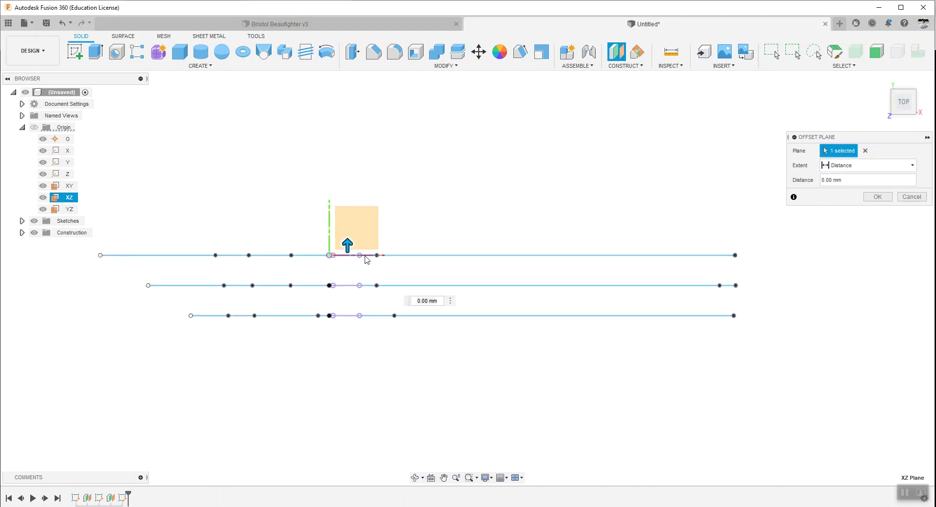
drag(347, 245, 314, 335)
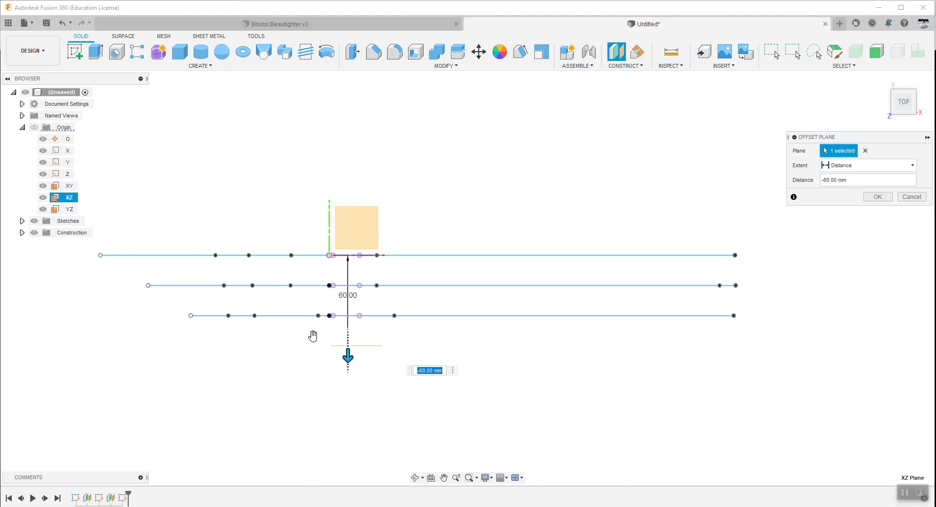
key(Return)
mouse_move(409, 413)
shift+middle_down()
mouse_move(408, 368)
mouse_move(387, 313)
mouse_move(360, 280)
shift+middle_up()
click(75, 51)
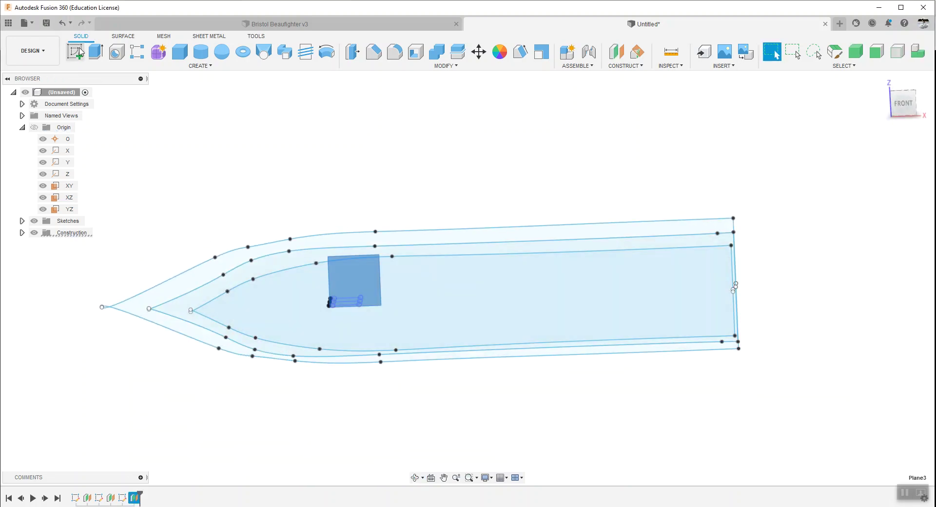
Step: Draw a fit-point spline on Plane3 tracing the fourth outline's upper edge to the stern
mouse_move(402, 192)
middle_down()
mouse_move(395, 154)
mouse_move(356, 181)
middle_up()
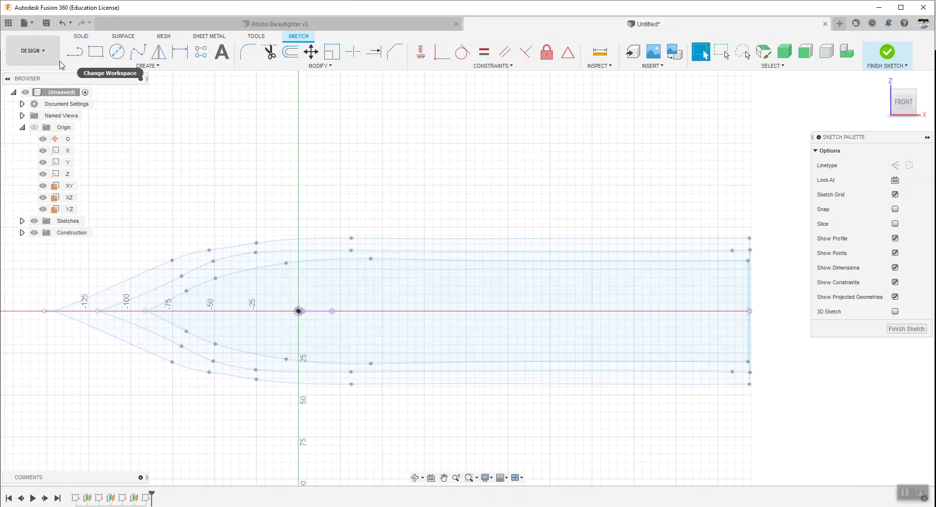
click(135, 54)
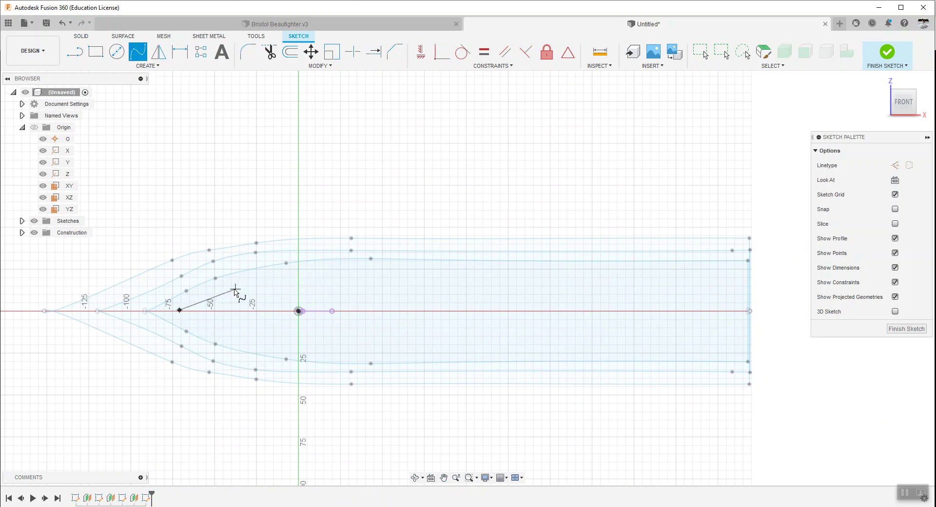
click(259, 280)
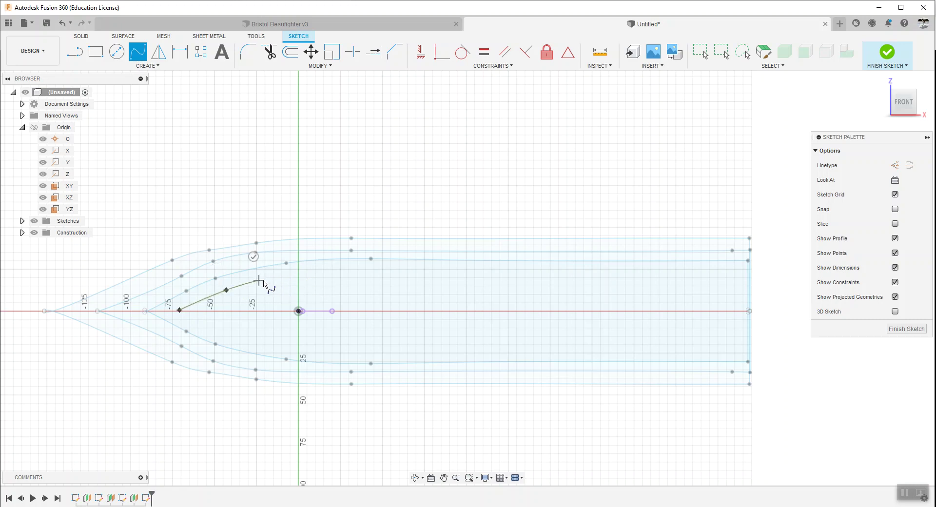
click(292, 275)
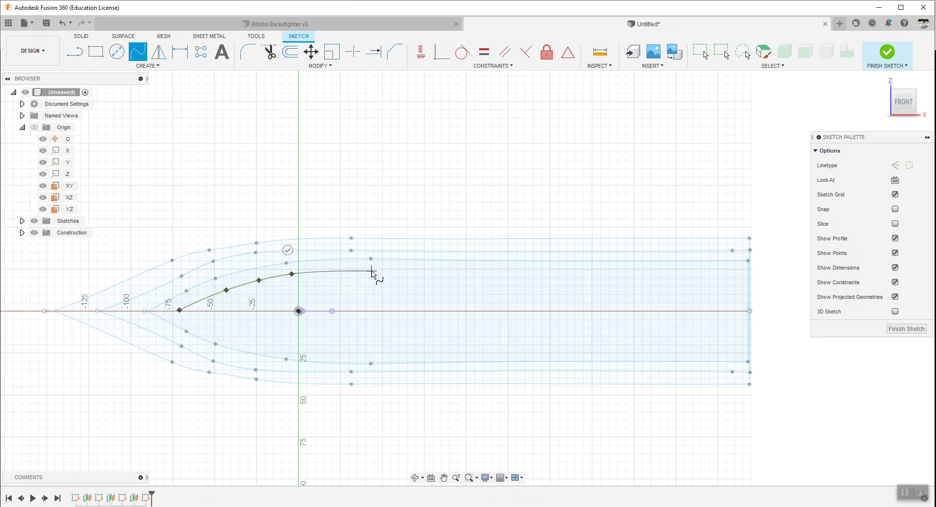
click(372, 271)
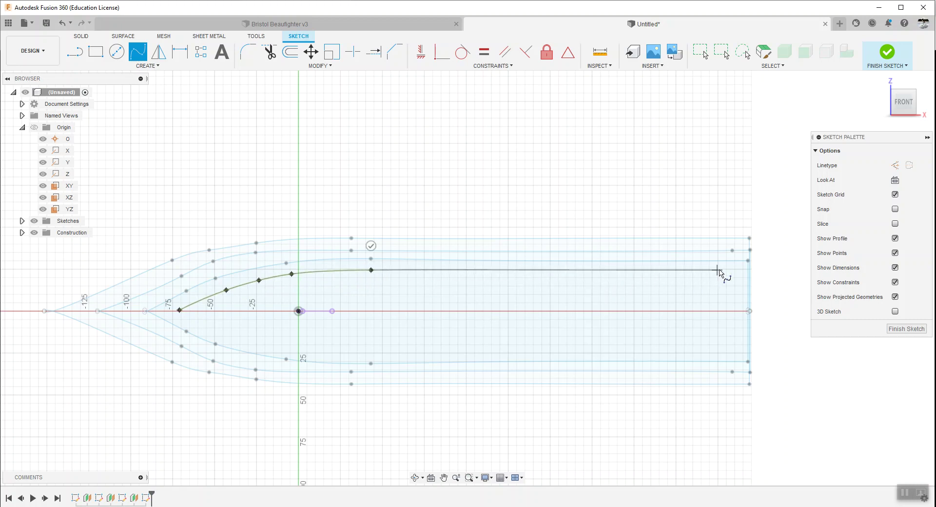
click(747, 272)
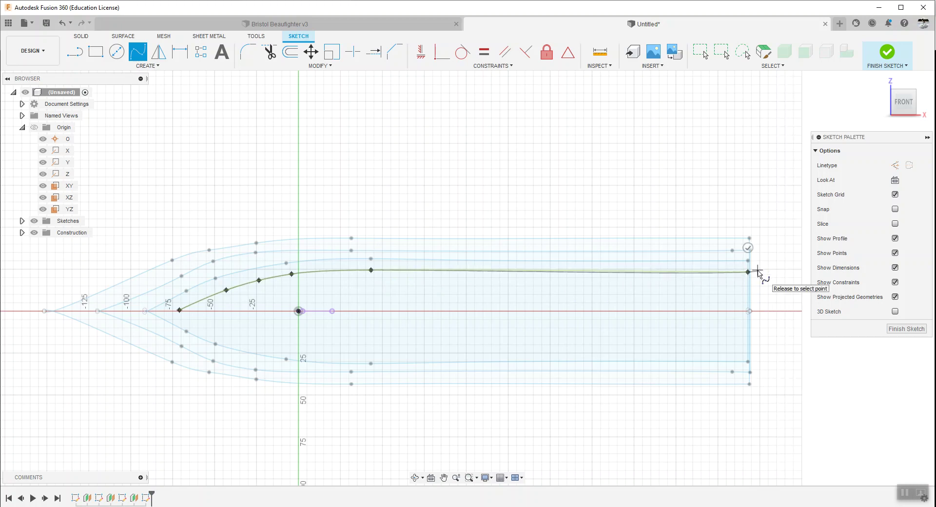
click(77, 50)
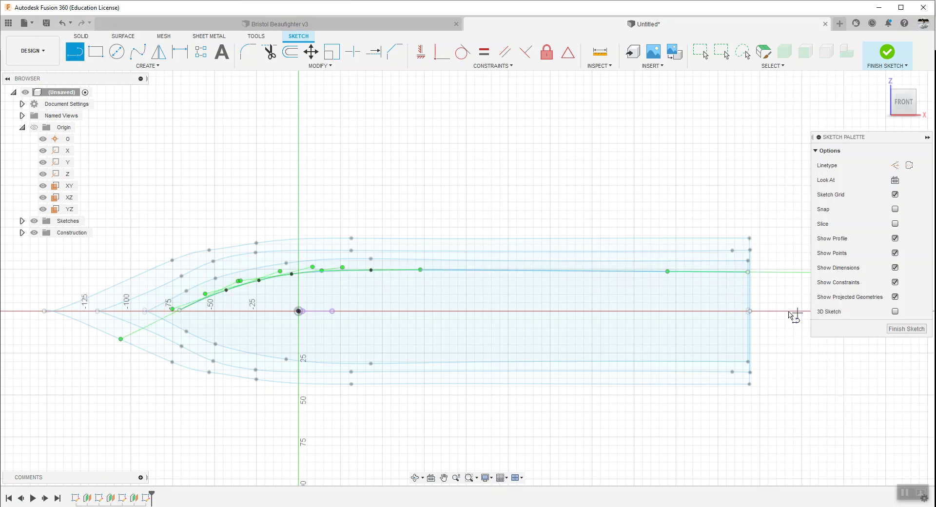
Step: Close the half-profile with a vertical line from the spline's stern end to the centre axis
click(748, 273)
click(74, 51)
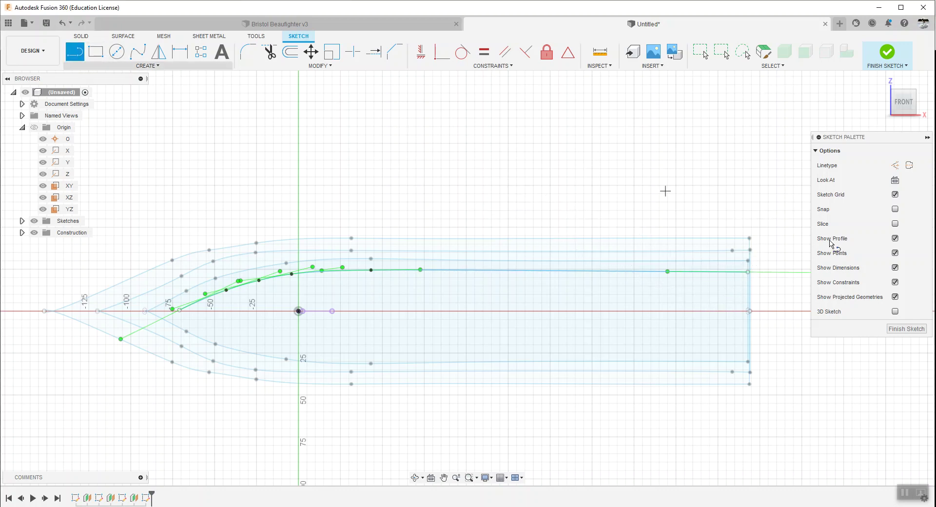
click(748, 272)
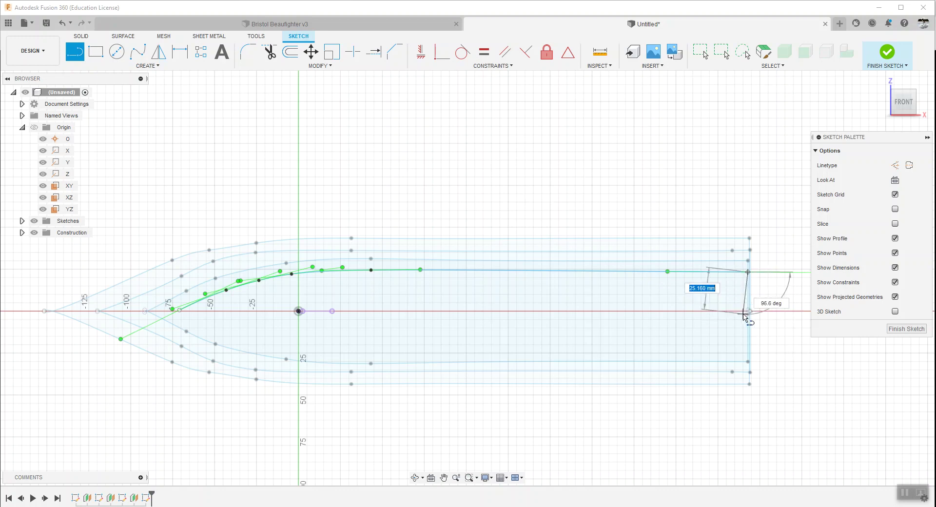
click(749, 311)
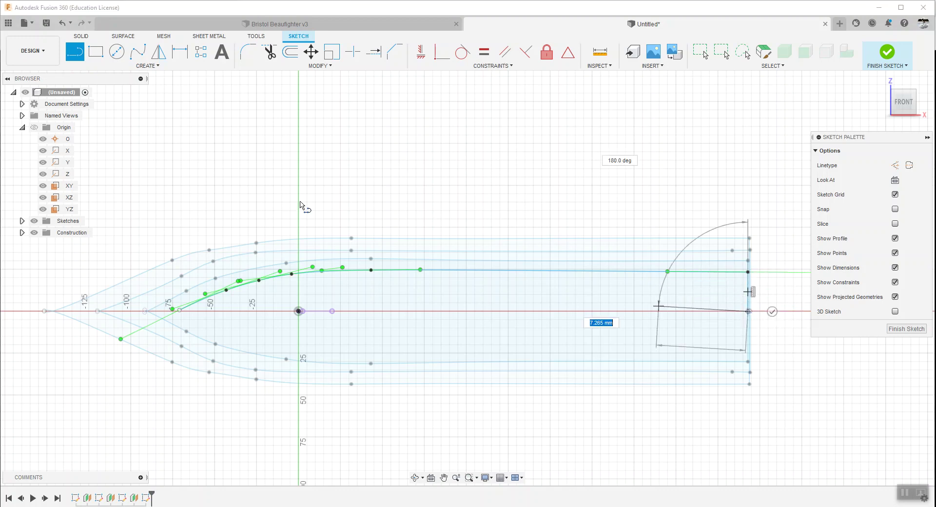
click(159, 51)
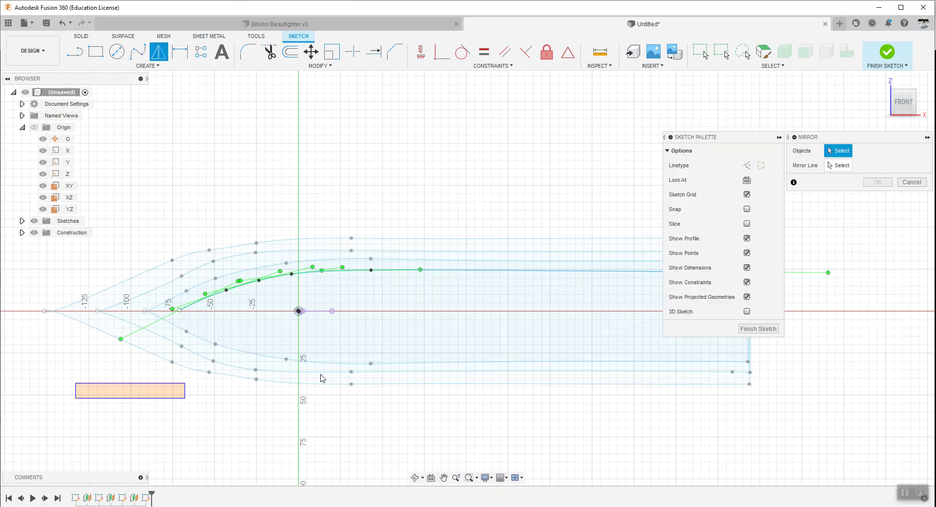
Step: Mirror the Plane3 spline and stern line across the horizontal centre axis
drag(320, 378, 908, 160)
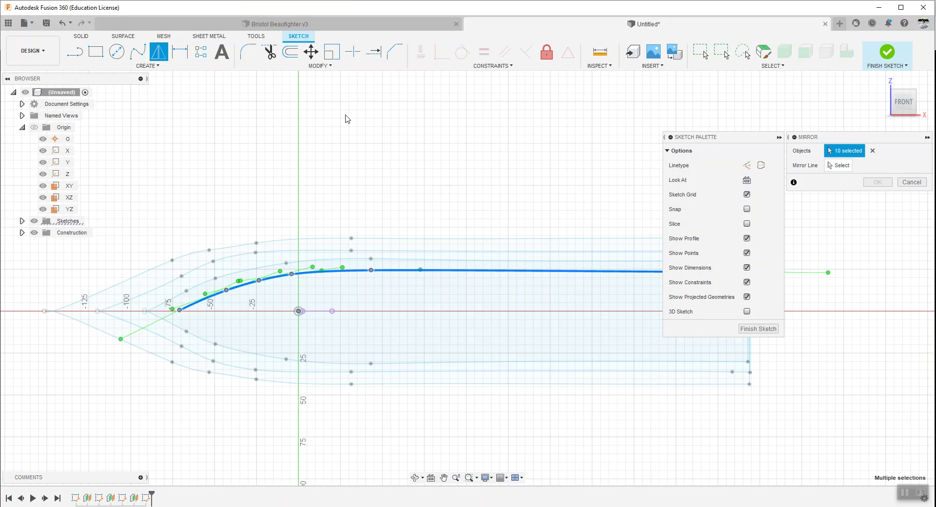
mouse_move(347, 119)
middle_down()
mouse_move(152, 117)
mouse_move(312, 147)
mouse_move(367, 144)
middle_up()
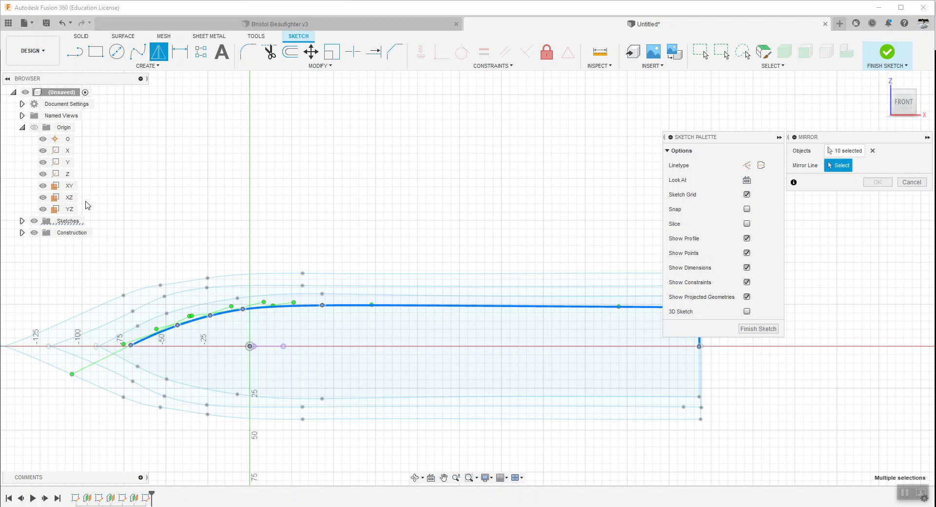
scroll(345, 182, down, 2)
key(Return)
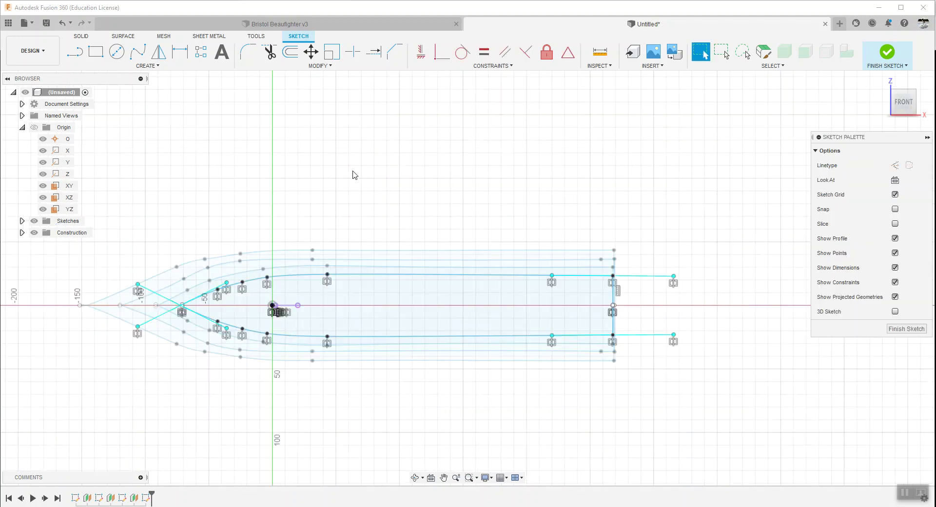
Step: Finish the Plane3 sketch and create Plane4 offset -70 mm from the XZ plane
click(886, 55)
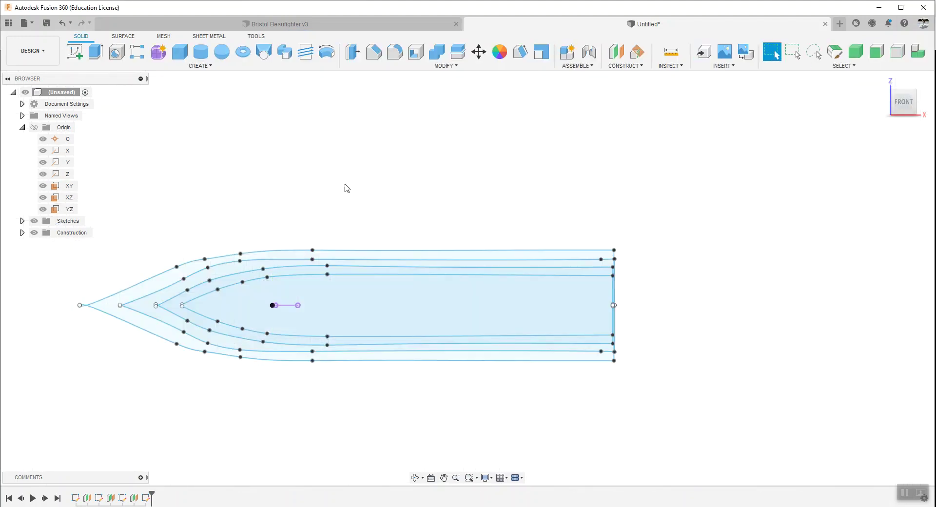
mouse_move(599, 142)
shift+middle_down()
mouse_move(590, 209)
mouse_move(606, 265)
mouse_move(592, 236)
mouse_move(606, 209)
mouse_move(589, 222)
mouse_move(566, 213)
mouse_move(588, 213)
mouse_move(575, 223)
mouse_move(583, 211)
mouse_move(592, 219)
shift+middle_up()
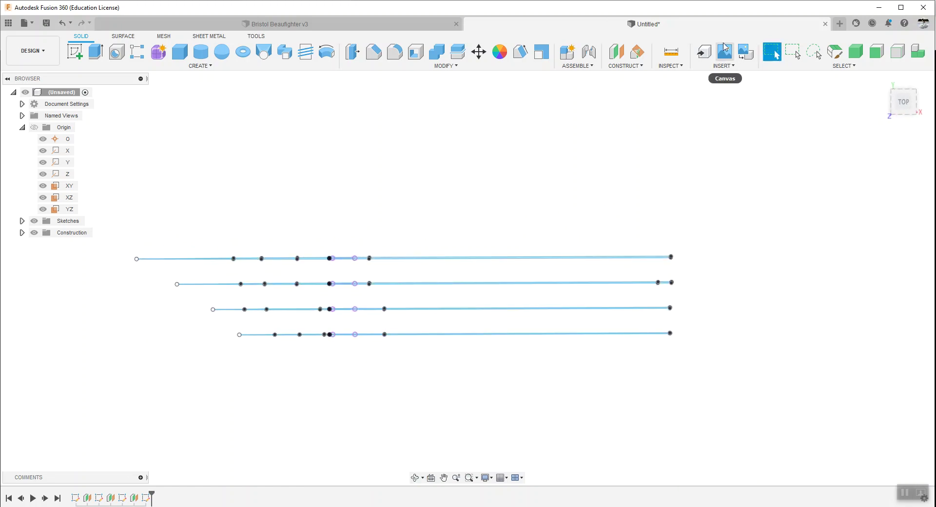
click(617, 55)
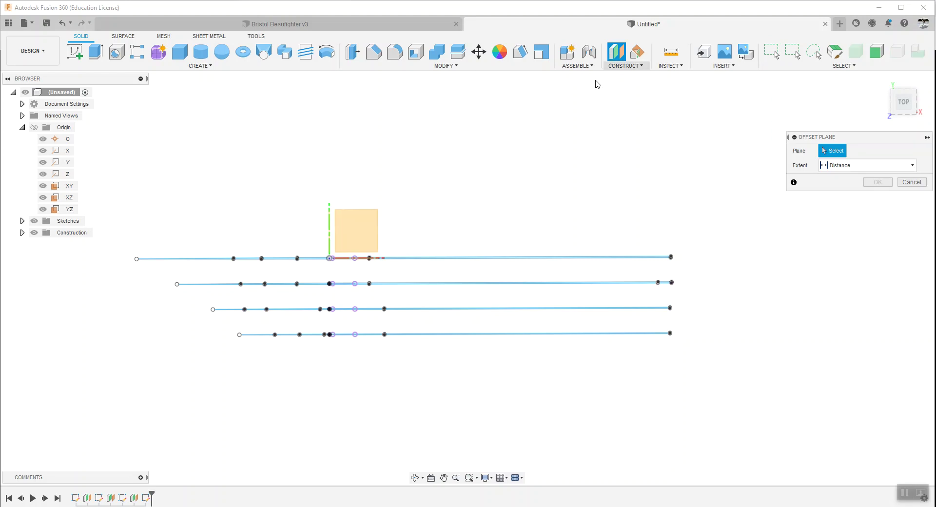
shift+middle_drag(372, 217, 333, 321)
mouse_move(416, 171)
shift+middle_down()
mouse_move(445, 117)
mouse_move(375, 272)
shift+middle_up()
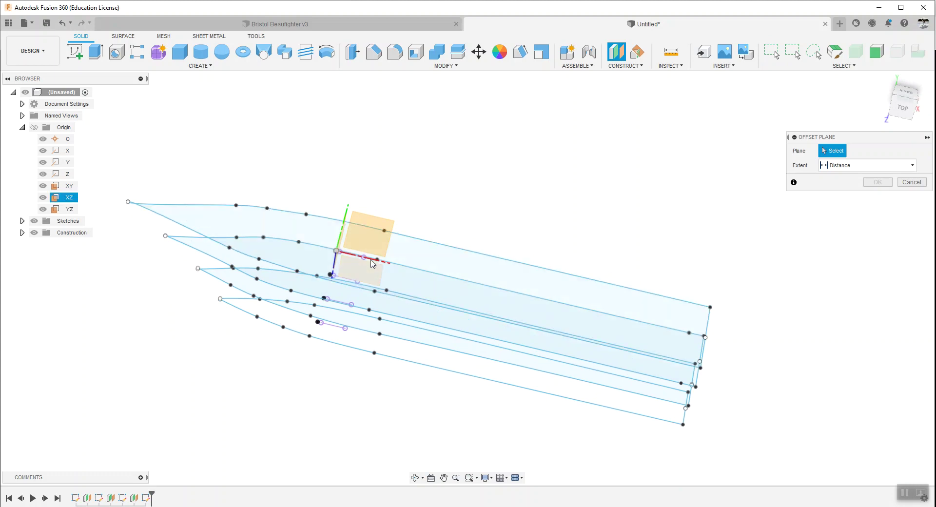
click(372, 264)
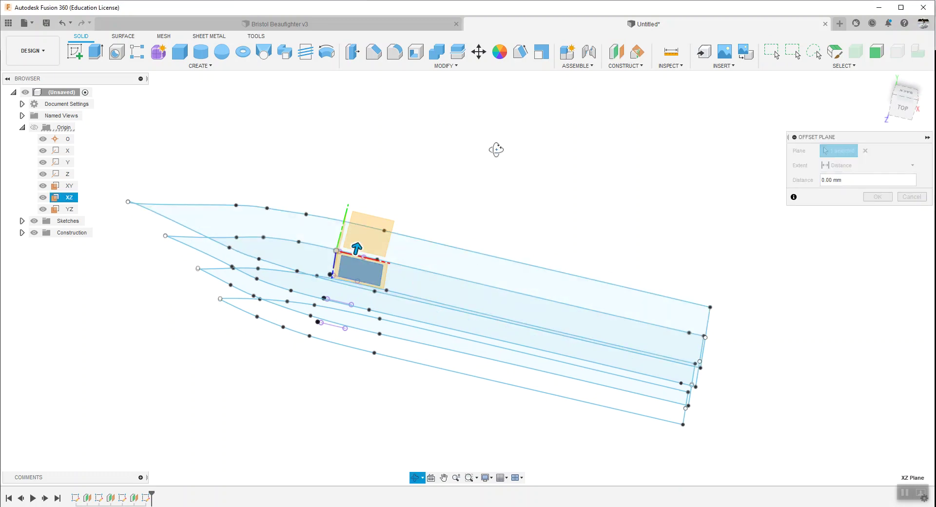
shift+middle_drag(495, 148, 601, 110)
click(912, 89)
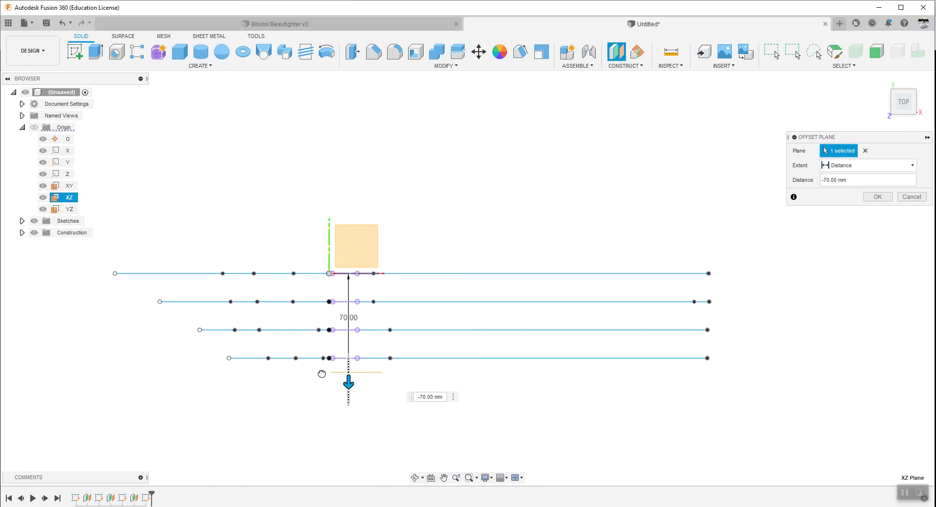
key(Return)
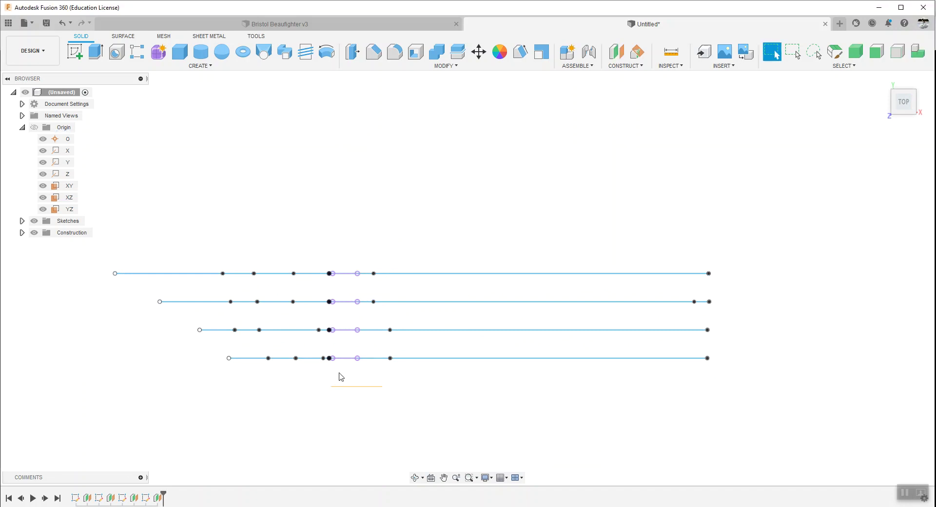
shift+middle_drag(370, 411, 332, 325)
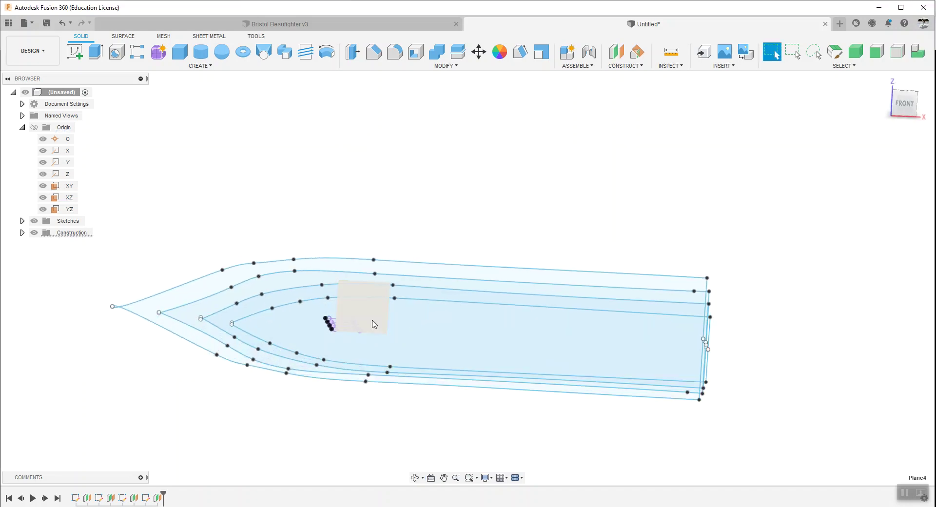
click(81, 56)
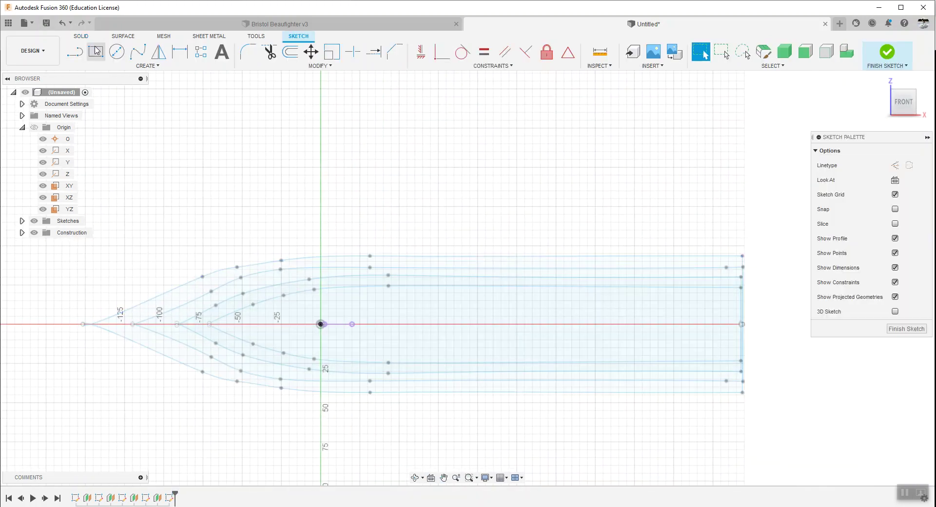
Step: On Plane4, draw a thin rectangle about 331.878 mm long along the centre axis, then finish the sketch
click(97, 51)
scroll(222, 322, up, 4)
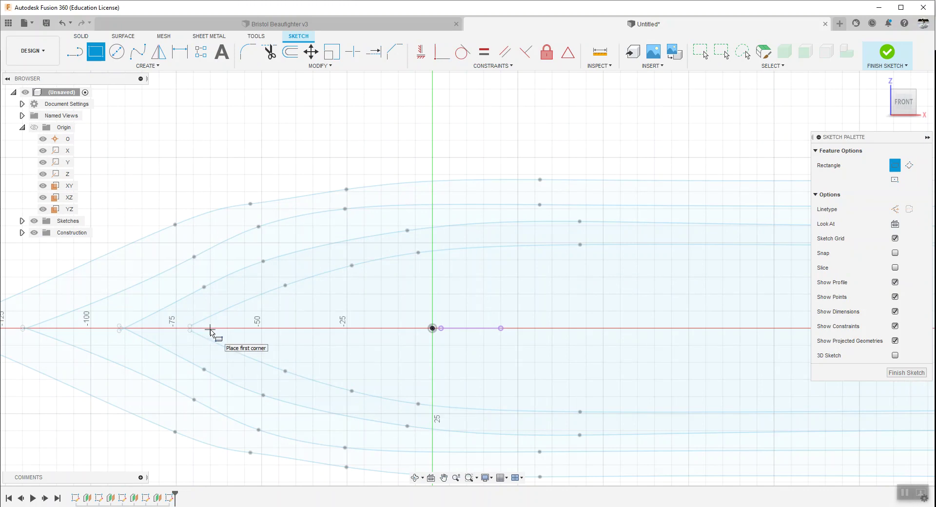
middle_drag(500, 332, 341, 303)
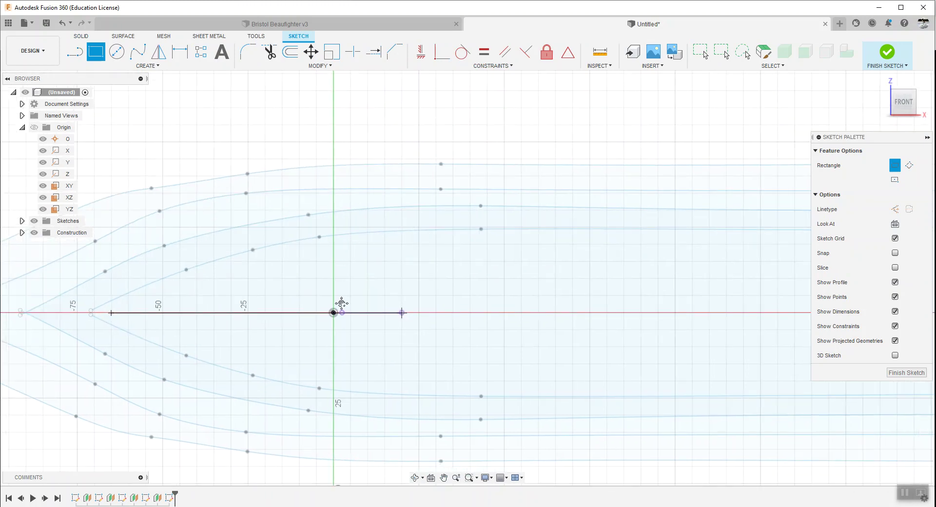
scroll(150, 288, down, 3)
scroll(184, 285, down, 2)
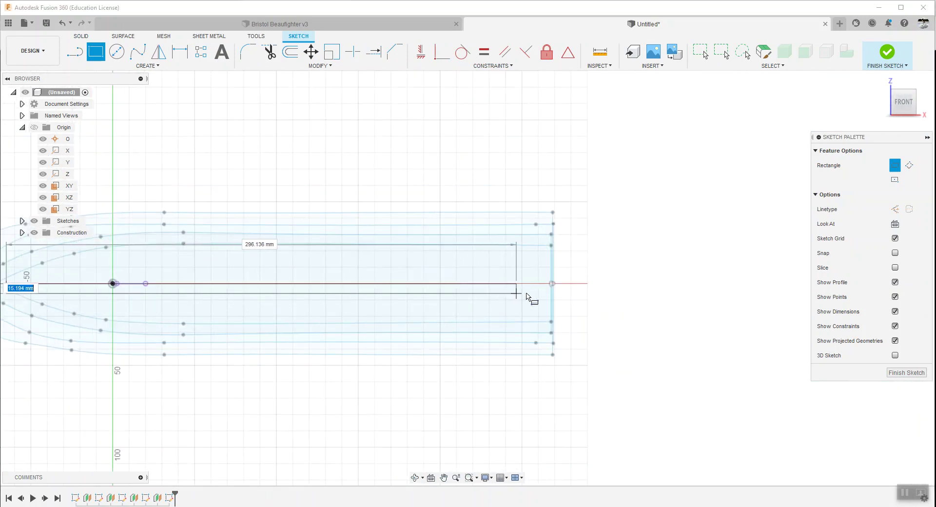
click(550, 285)
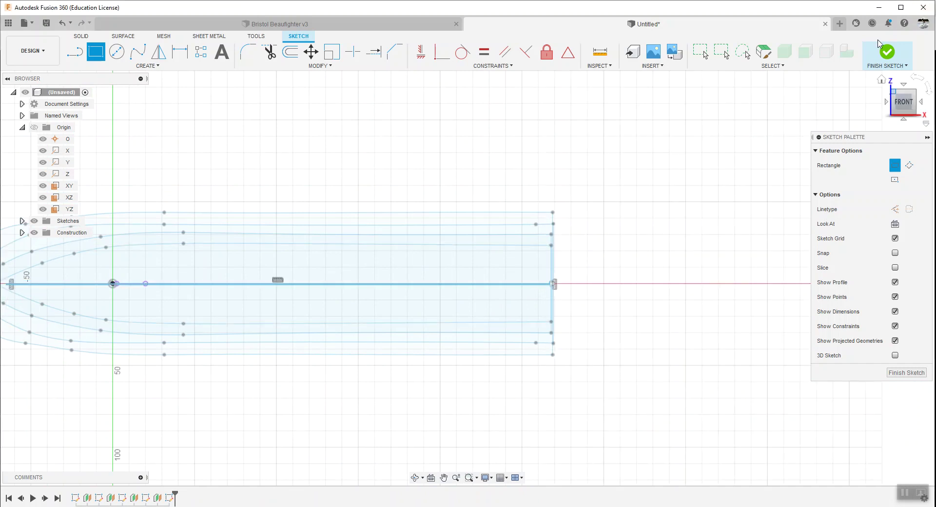
click(885, 49)
mouse_move(583, 201)
shift+middle_down()
mouse_move(476, 225)
mouse_move(502, 261)
mouse_move(454, 251)
mouse_move(476, 286)
mouse_move(487, 273)
shift+middle_up()
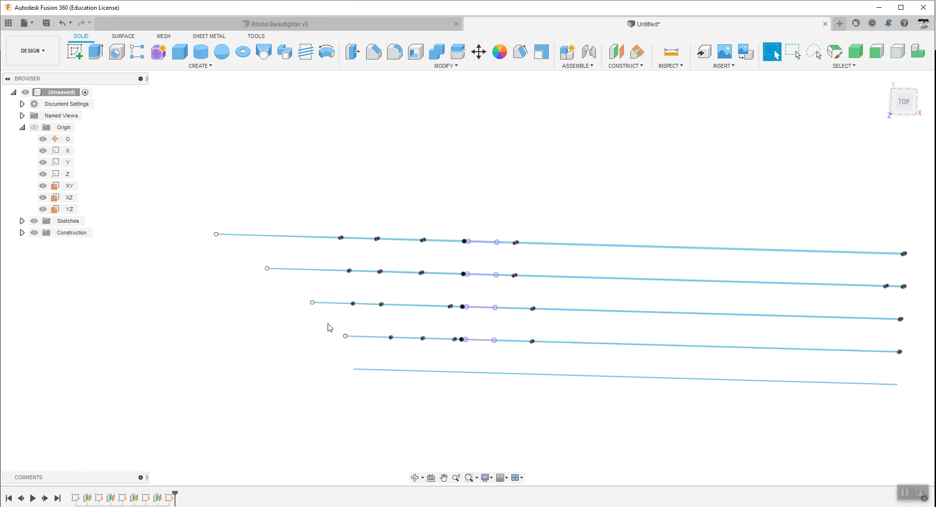
Step: Start a loft from the thin rectangle, then cancel it to fix the sketch first
middle_drag(397, 155, 209, 163)
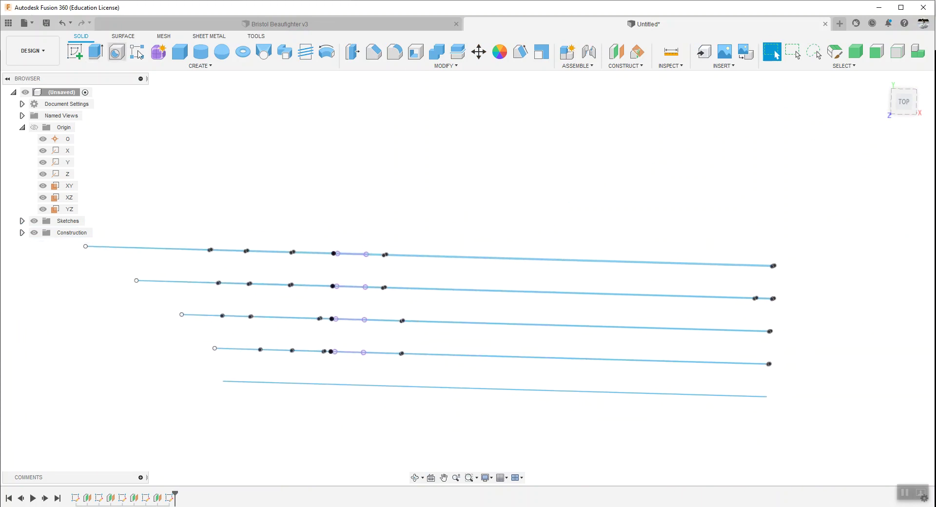
click(263, 51)
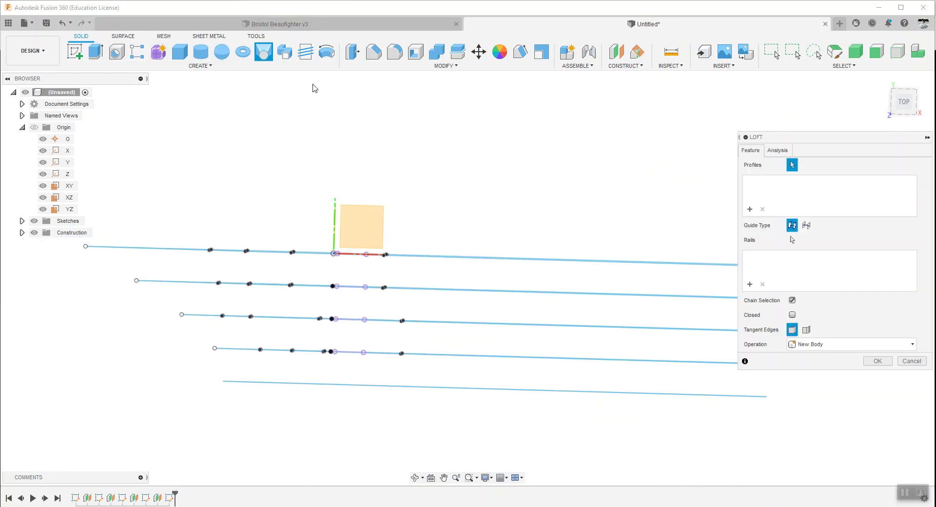
mouse_move(480, 161)
shift+middle_down()
mouse_move(504, 179)
mouse_move(144, 481)
shift+middle_up()
scroll(337, 393, up, 2)
scroll(312, 399, up, 3)
scroll(273, 376, up, 3)
scroll(434, 447, up, 2)
scroll(426, 415, up, 1)
scroll(449, 418, up, 1)
scroll(457, 411, up, 1)
click(458, 411)
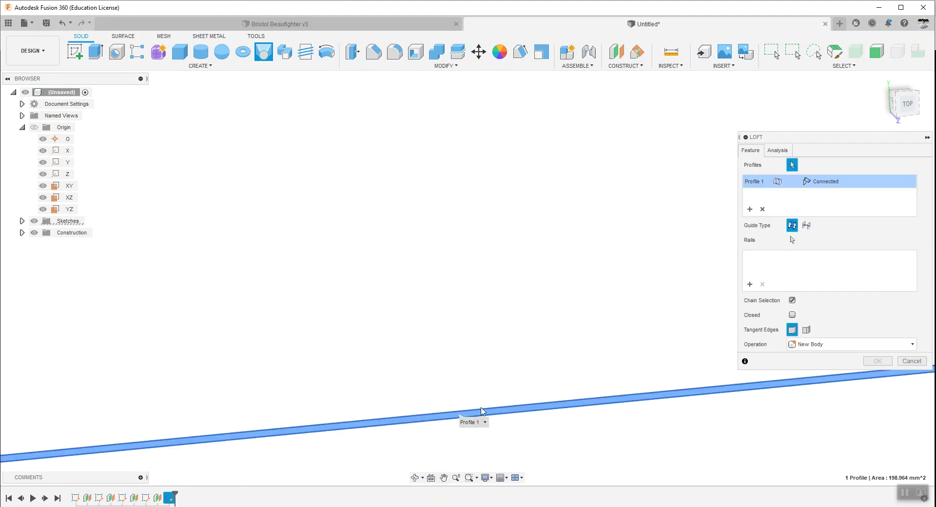
scroll(473, 427, down, 2)
scroll(469, 409, down, 2)
scroll(472, 410, down, 1)
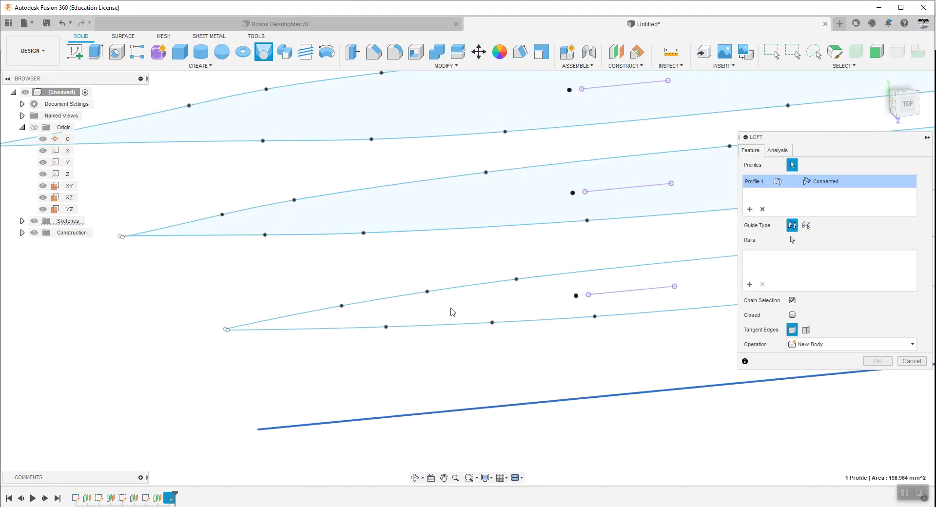
scroll(434, 322, down, 2)
scroll(414, 329, down, 2)
mouse_move(517, 330)
shift+middle_down()
mouse_move(146, 376)
mouse_move(725, 360)
mouse_move(689, 351)
mouse_move(487, 409)
mouse_move(491, 290)
mouse_move(484, 314)
shift+middle_up()
scroll(368, 389, up, 1)
scroll(446, 324, up, 3)
scroll(445, 324, up, 2)
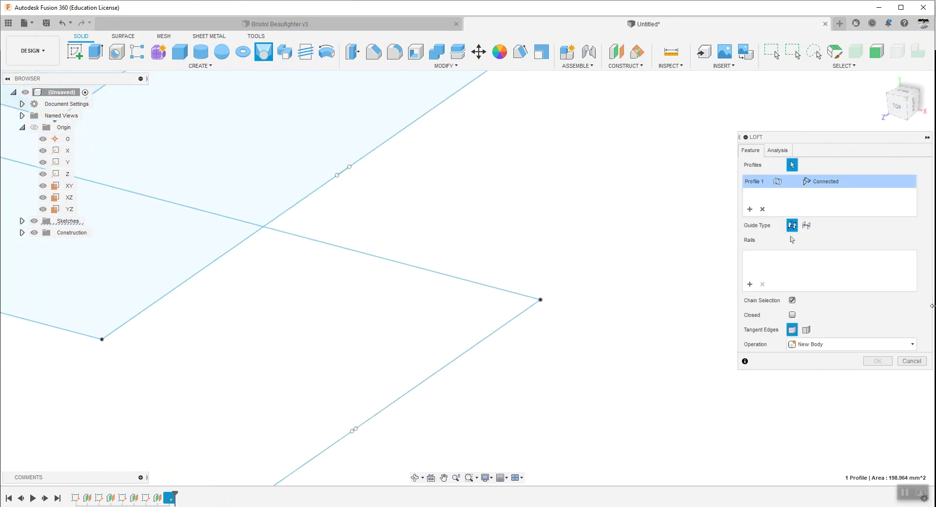
click(909, 361)
Step: Join the stray line's loose endpoint onto the curve's endpoint
scroll(355, 414, up, 2)
scroll(385, 291, up, 3)
scroll(471, 218, up, 2)
scroll(390, 417, up, 2)
scroll(420, 349, up, 2)
scroll(454, 324, up, 1)
scroll(454, 324, up, 1)
scroll(453, 324, down, 1)
scroll(476, 335, down, 2)
scroll(502, 303, down, 2)
scroll(512, 355, down, 2)
scroll(512, 350, down, 1)
scroll(811, 366, down, 2)
scroll(516, 375, down, 3)
middle_drag(516, 376, 480, 369)
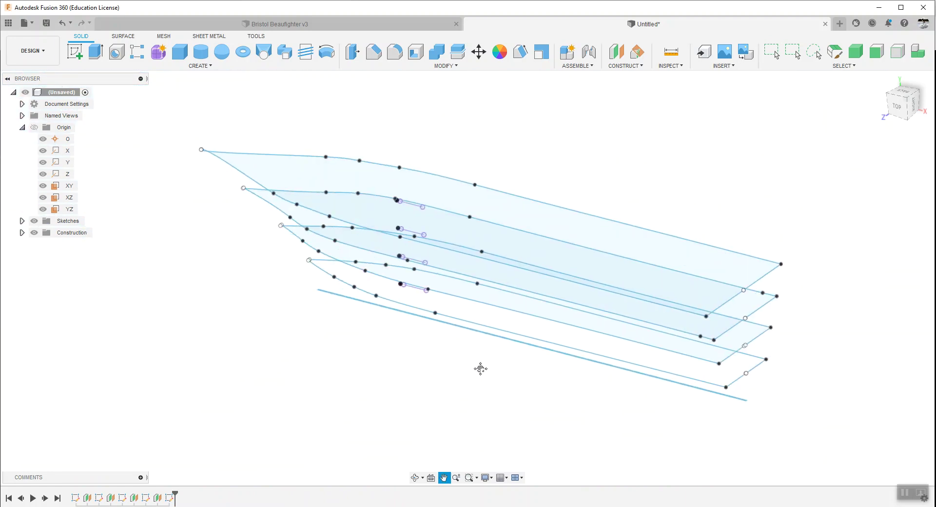
scroll(388, 314, up, 1)
scroll(362, 218, up, 2)
scroll(436, 305, up, 2)
scroll(459, 409, up, 2)
scroll(475, 388, up, 1)
drag(482, 384, 464, 393)
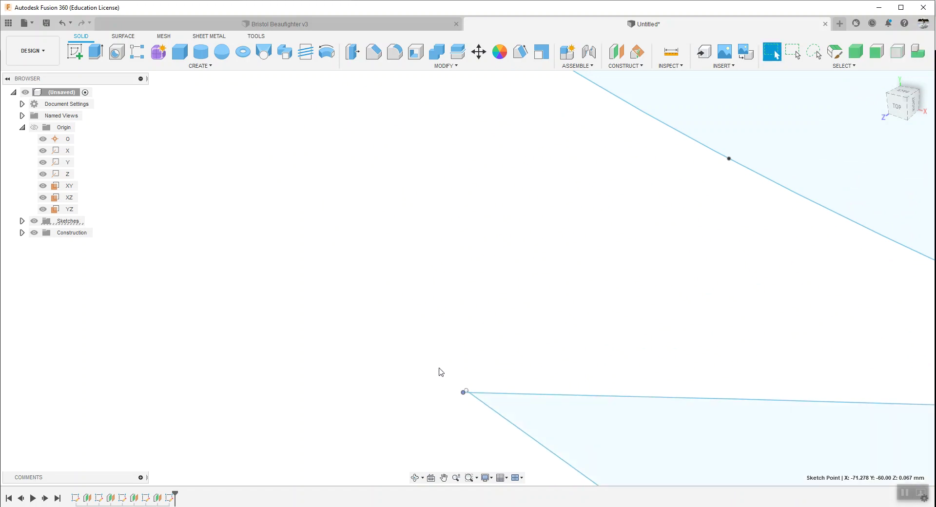
scroll(283, 328, down, 1)
scroll(244, 282, down, 1)
scroll(236, 278, down, 2)
scroll(231, 270, down, 2)
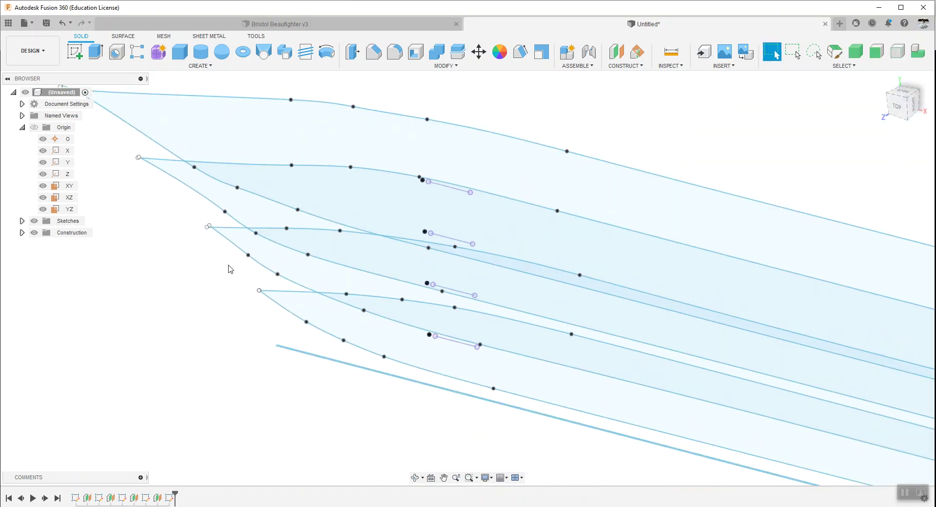
scroll(231, 270, down, 3)
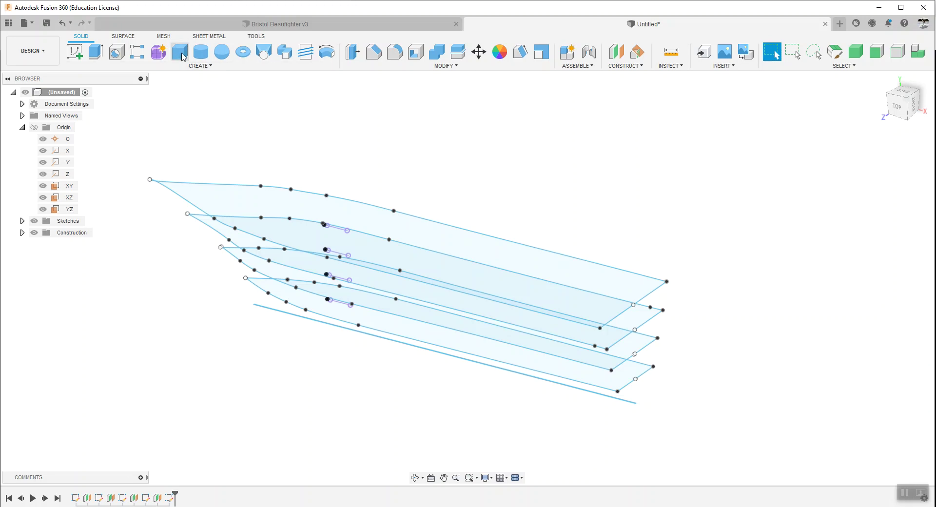
Step: Loft the bottom rectangle and three stacked profiles into a solid hull body
click(263, 52)
scroll(318, 234, up, 5)
scroll(309, 305, up, 3)
scroll(309, 329, up, 2)
click(309, 285)
scroll(302, 323, down, 2)
scroll(287, 353, down, 2)
scroll(302, 336, down, 3)
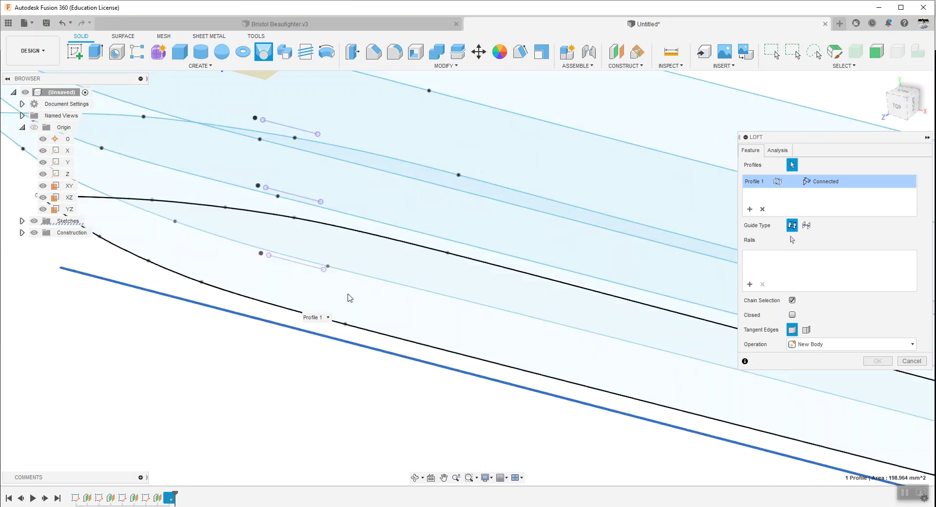
click(341, 302)
scroll(336, 310, down, 5)
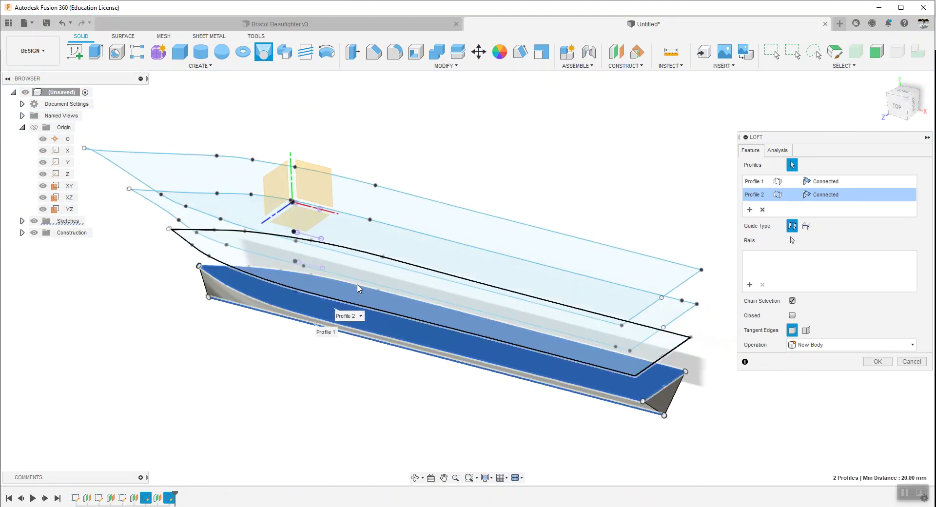
click(369, 264)
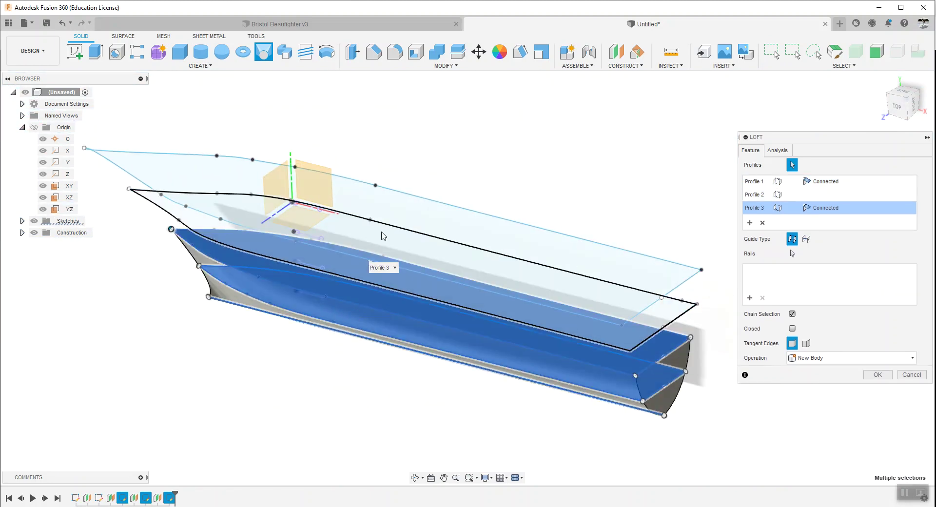
click(385, 225)
shift+middle_drag(620, 147, 651, 133)
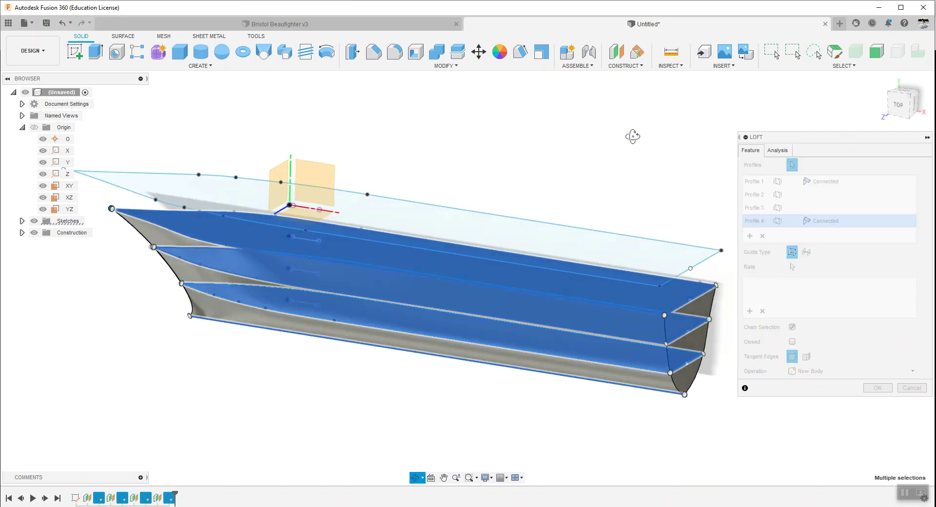
mouse_move(646, 140)
shift+middle_down()
mouse_move(330, 237)
mouse_move(297, 99)
mouse_move(305, 130)
mouse_move(345, 130)
mouse_move(318, 163)
mouse_move(309, 201)
mouse_move(335, 224)
mouse_move(325, 216)
mouse_move(309, 236)
mouse_move(317, 242)
shift+middle_up()
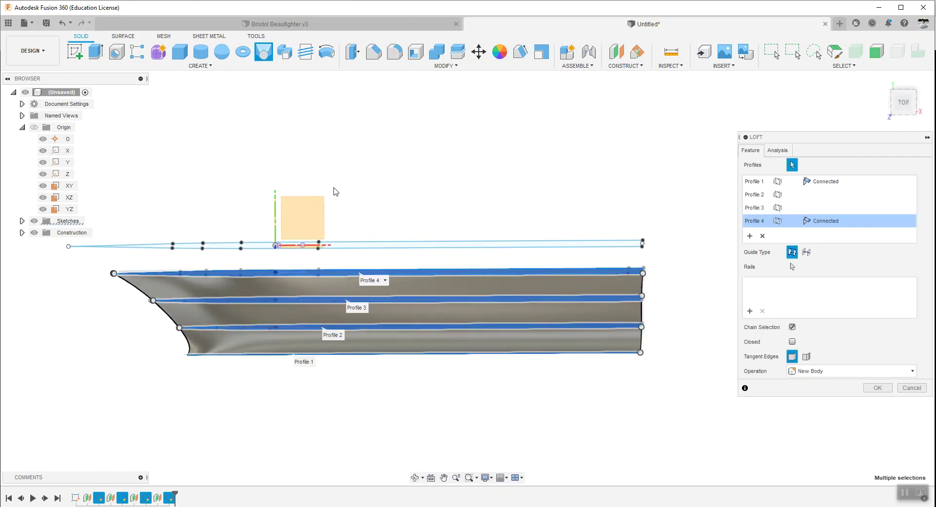
mouse_move(221, 168)
shift+middle_down()
mouse_move(177, 203)
mouse_move(346, 207)
mouse_move(329, 217)
mouse_move(443, 203)
mouse_move(506, 215)
mouse_move(518, 202)
mouse_move(509, 229)
shift+middle_up()
key(Return)
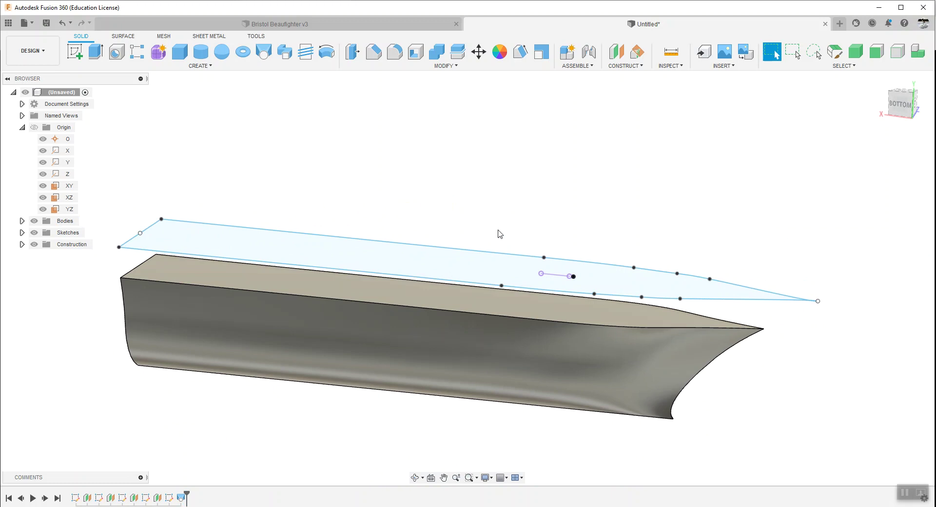
Step: Hide all sketches so only the hull body shows
click(34, 233)
mouse_move(277, 197)
shift+middle_down()
mouse_move(280, 186)
mouse_move(277, 215)
mouse_move(271, 105)
mouse_move(278, 140)
shift+middle_up()
mouse_move(406, 192)
shift+middle_down()
mouse_move(405, 250)
mouse_move(352, 282)
shift+middle_up()
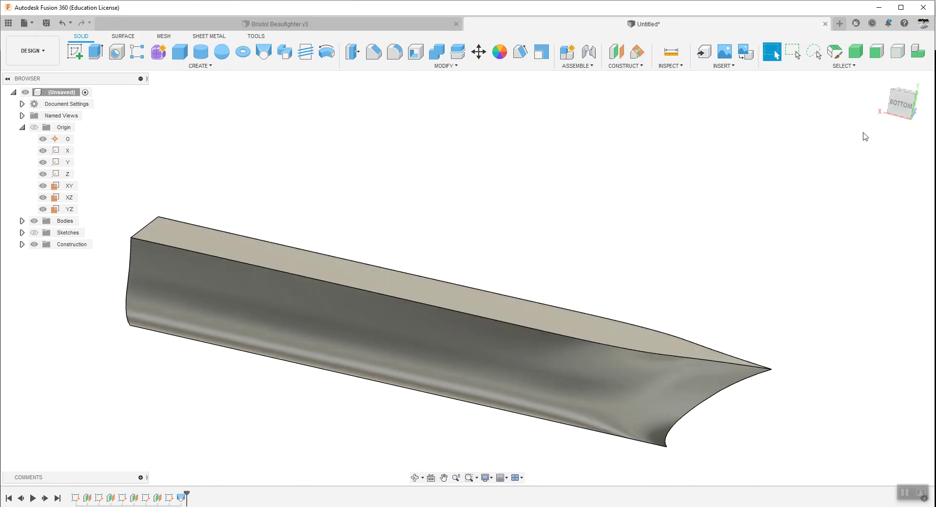
Step: Apply the ABS (White) appearance to the hull body
key(a)
drag(745, 326, 626, 354)
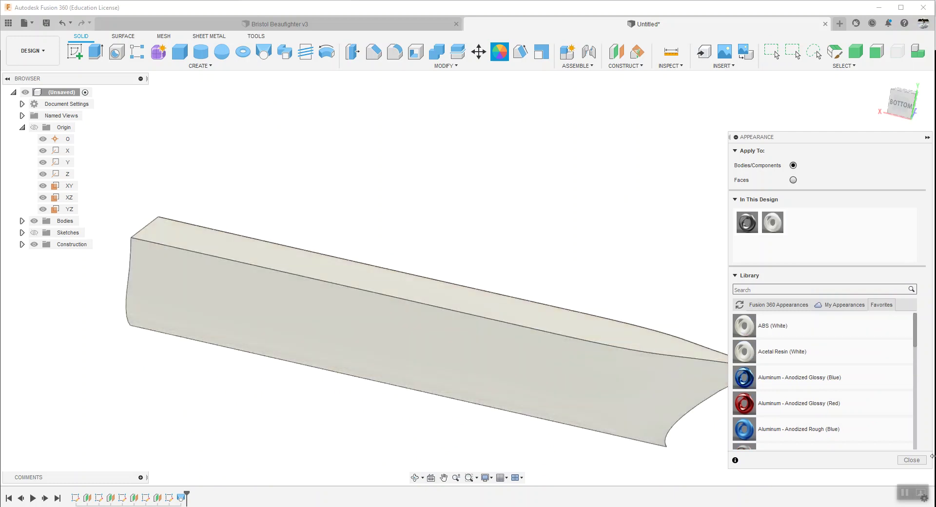
click(912, 460)
shift+middle_drag(721, 333, 689, 335)
shift+middle_drag(591, 206, 360, 112)
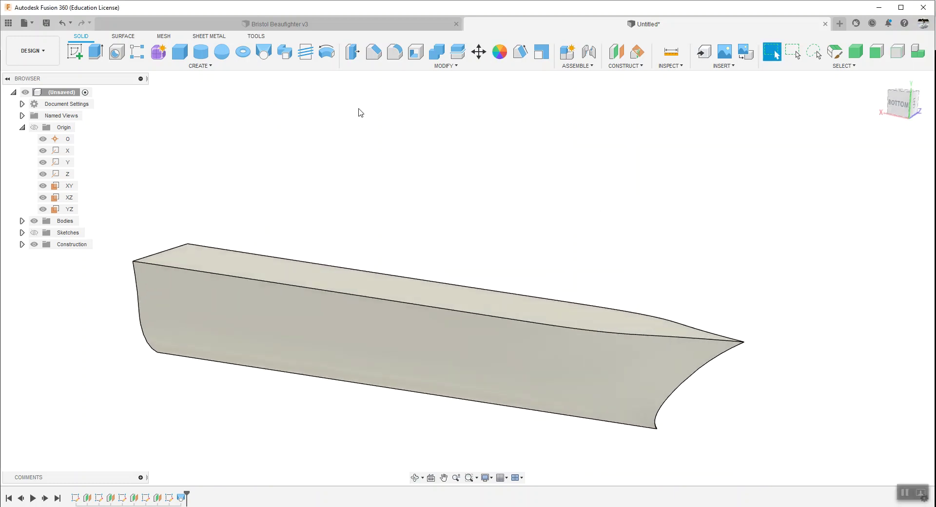
click(53, 29)
text(Boat hull)
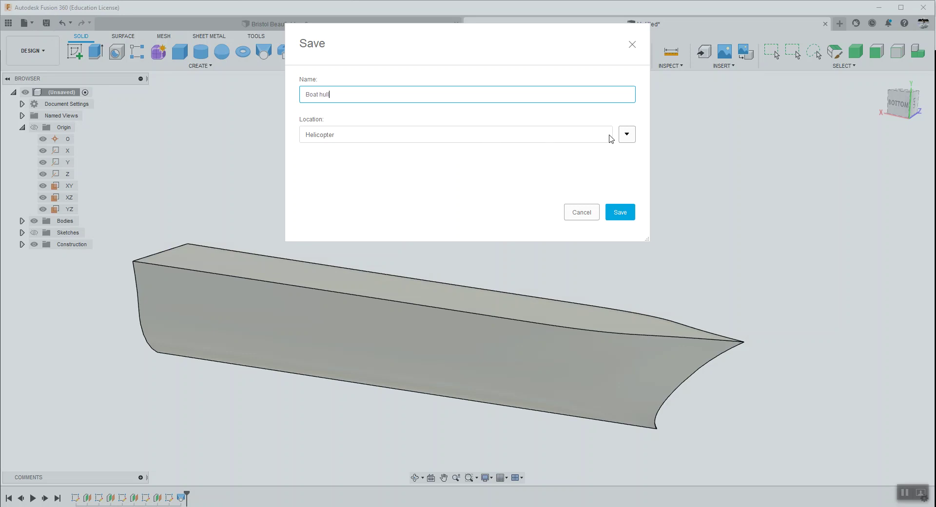
Step: Pick the Boat project as the save location and save the design as 'Boat hull'
click(626, 136)
click(333, 237)
click(619, 393)
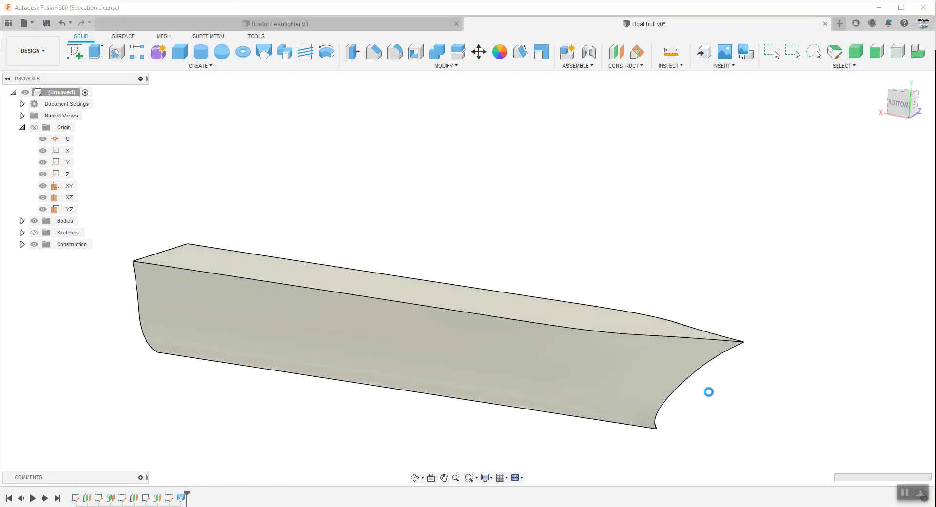